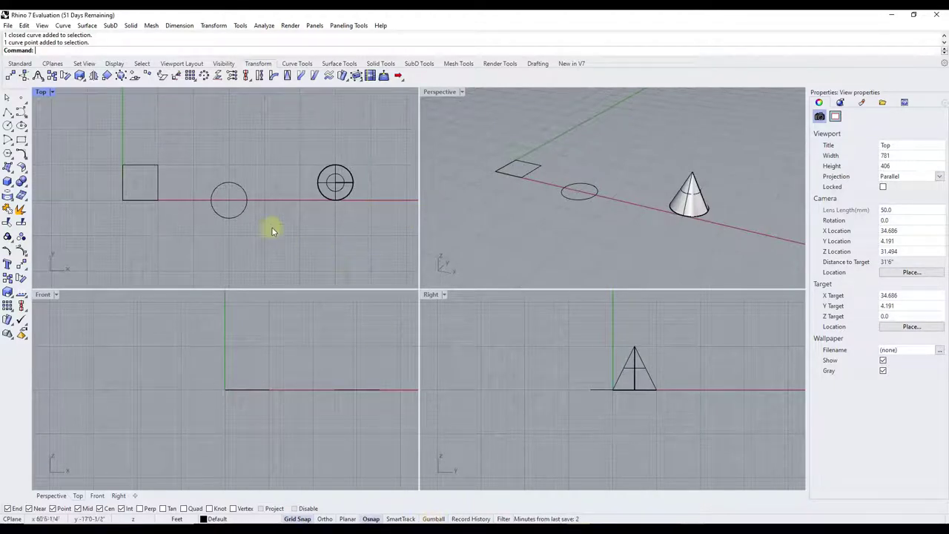
Step: Try to drag the square's far corner point to a new position in the Perspective view, and undo it
left_click(532, 172)
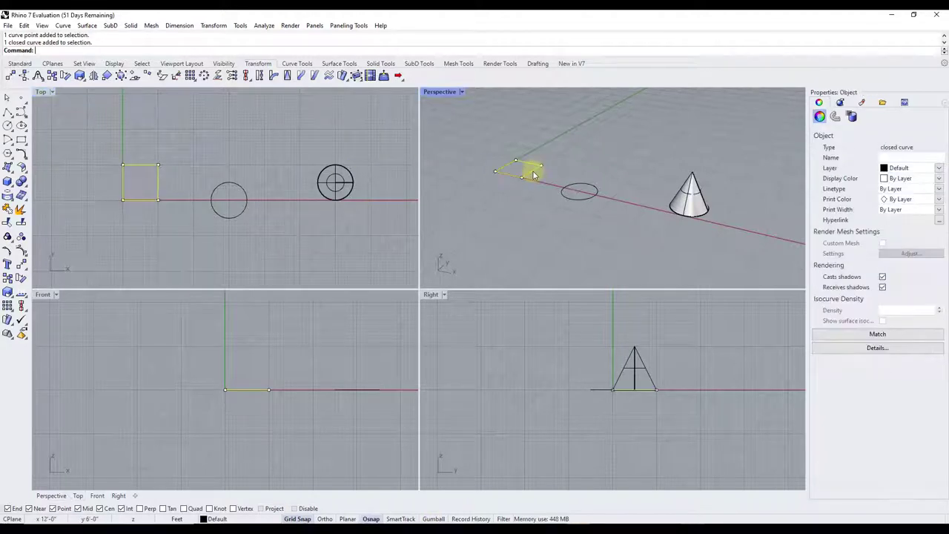
left_click_drag(542, 165, 545, 144)
key("ctrl+z")
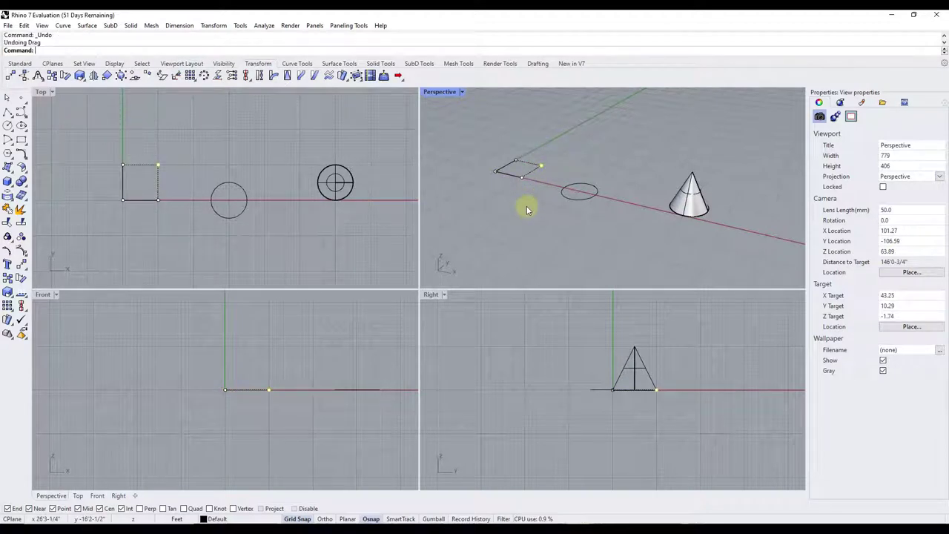
Step: Turn on the Gumball and select the square, the circle and the cone one after another to show it on each
left_click(434, 518)
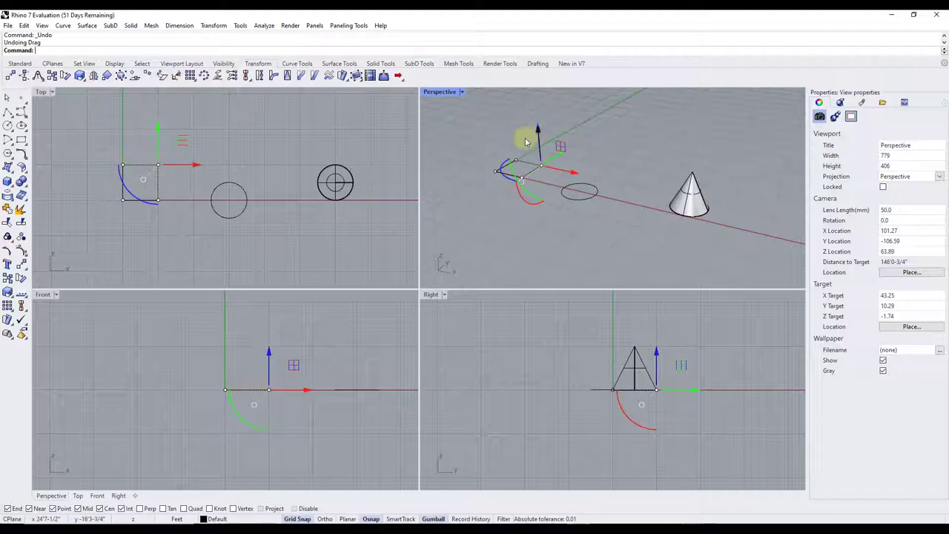
left_click(609, 163)
left_click(505, 179)
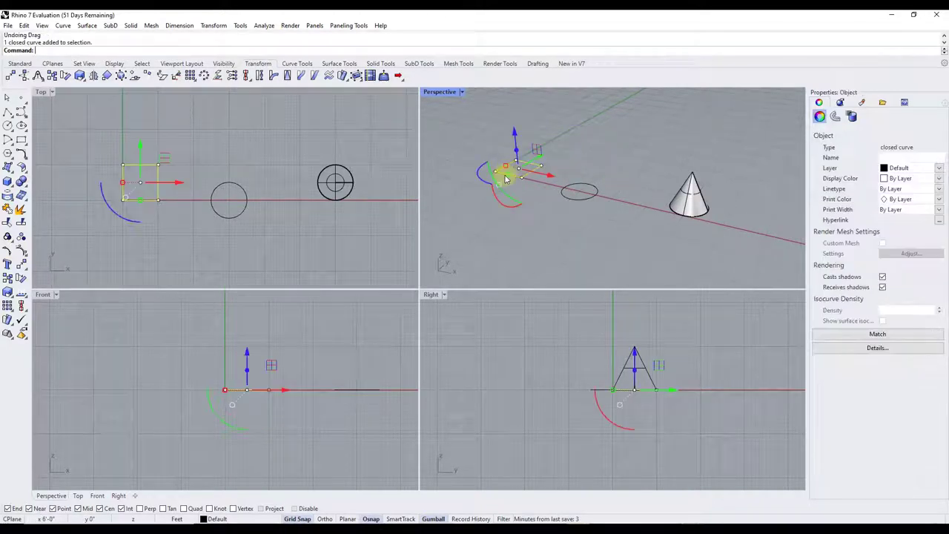
left_click(560, 200)
left_click(571, 194)
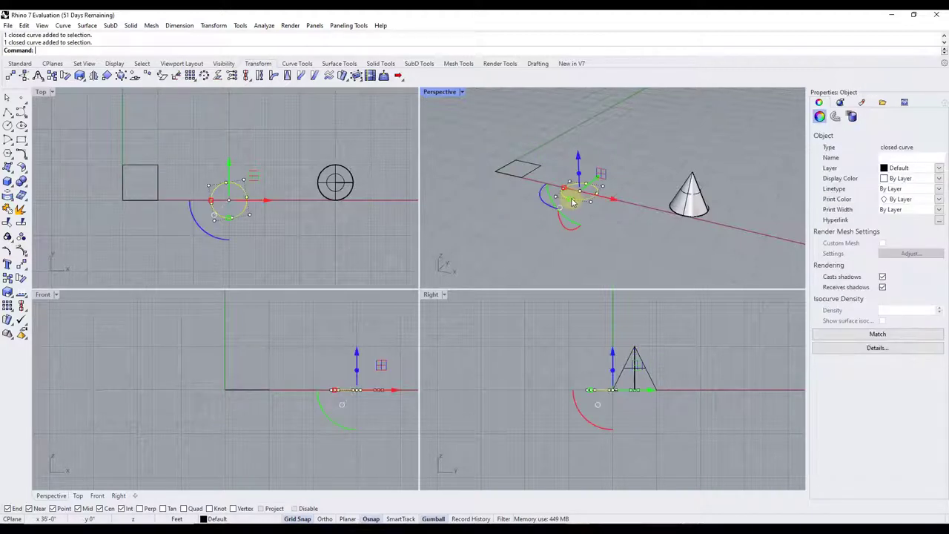
left_click(605, 230)
left_click(688, 198)
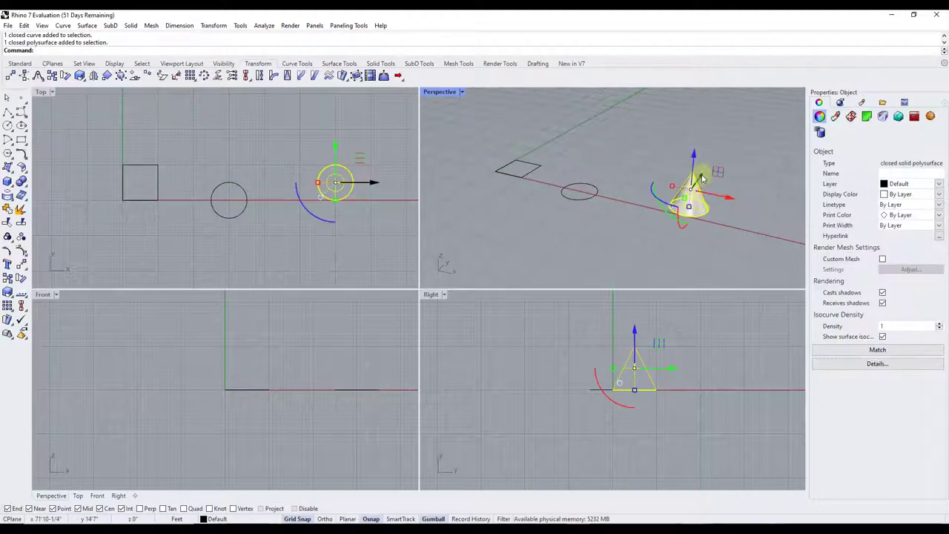
left_click(595, 193)
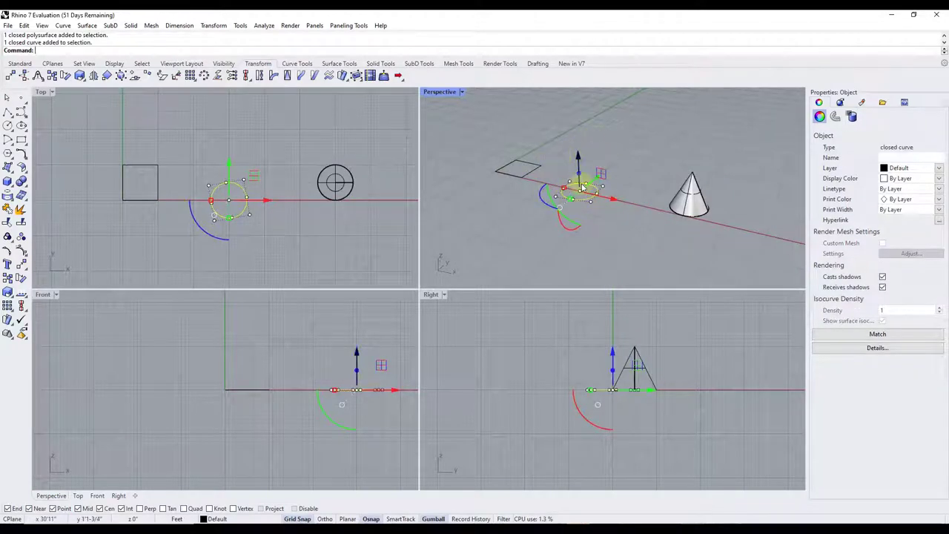
Step: Select the square and try moving it with the Gumball's axis and plane handles, leaving it at its original position
left_click(521, 180)
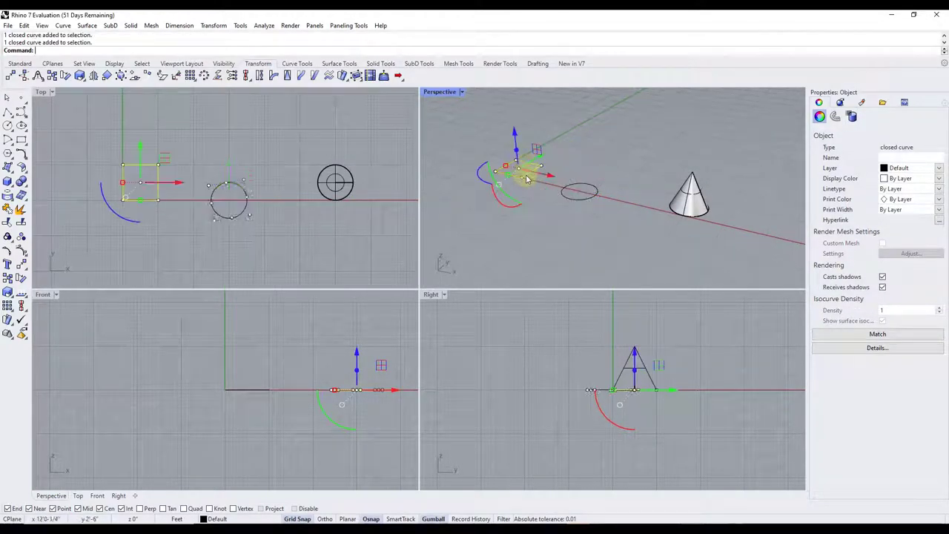
scroll(490, 215, "up", 5)
scroll(478, 226, "up", 2)
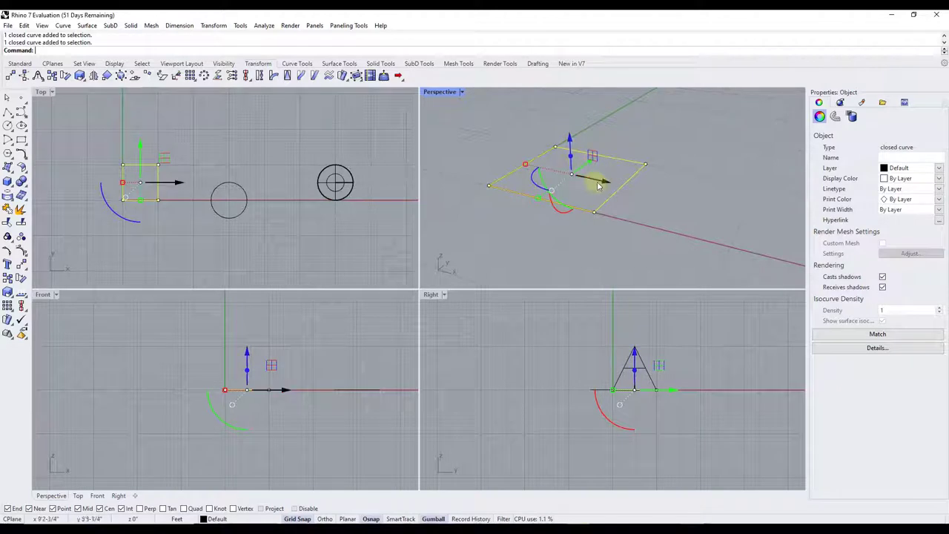
left_click_drag(598, 186, 572, 135)
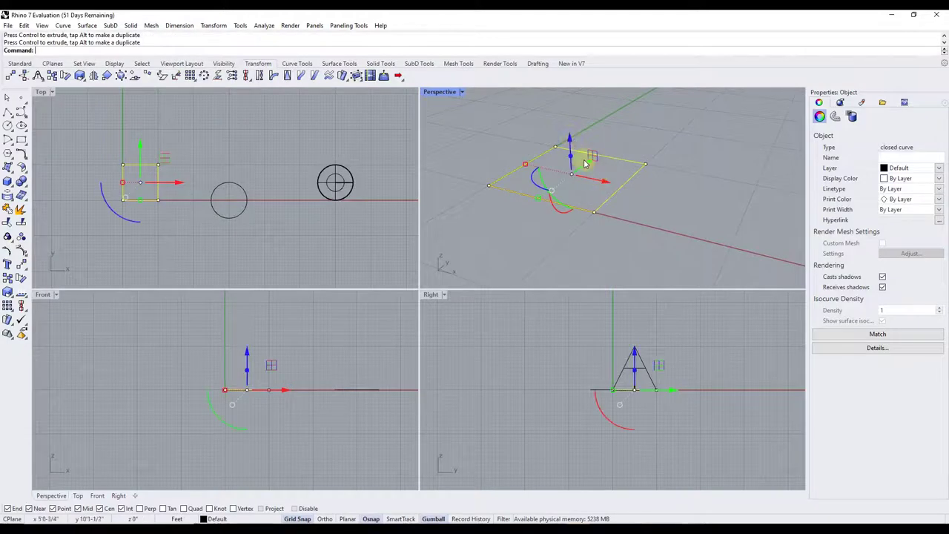
mouse_move(586, 167)
left_mouse_down()
mouse_move(610, 144)
mouse_move(585, 161)
mouse_move(599, 183)
mouse_move(654, 193)
mouse_move(615, 176)
mouse_move(641, 192)
mouse_move(568, 174)
mouse_move(592, 178)
mouse_move(566, 131)
mouse_move(571, 153)
mouse_move(572, 144)
mouse_move(584, 156)
left_mouse_up()
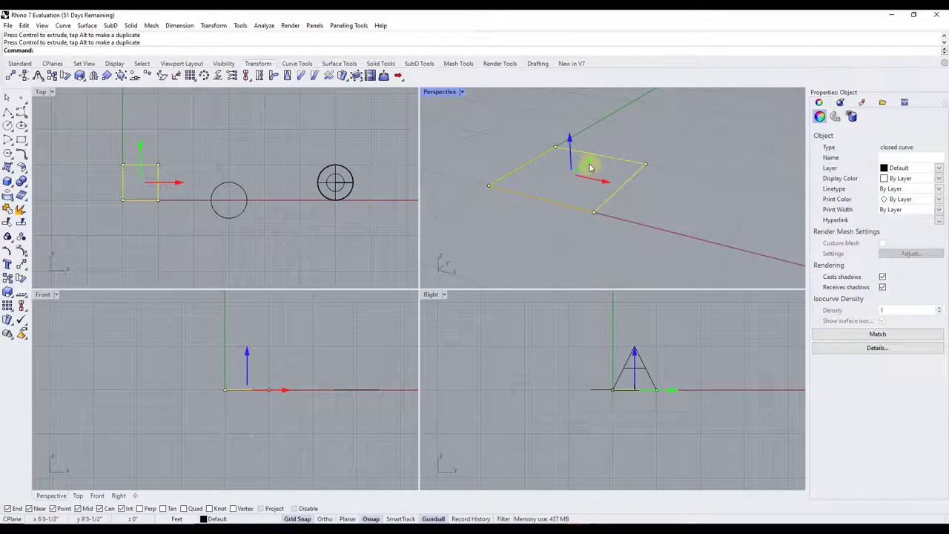
left_click(603, 137)
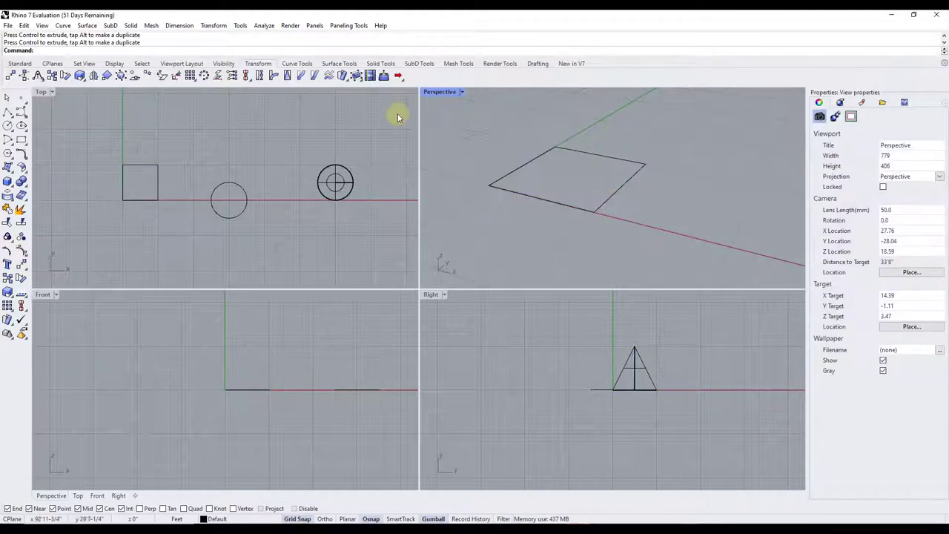
Step: Window-select the square, try rotating it freely about its X axis with the Gumball, and undo the rotation
left_click_drag(465, 129, 662, 246)
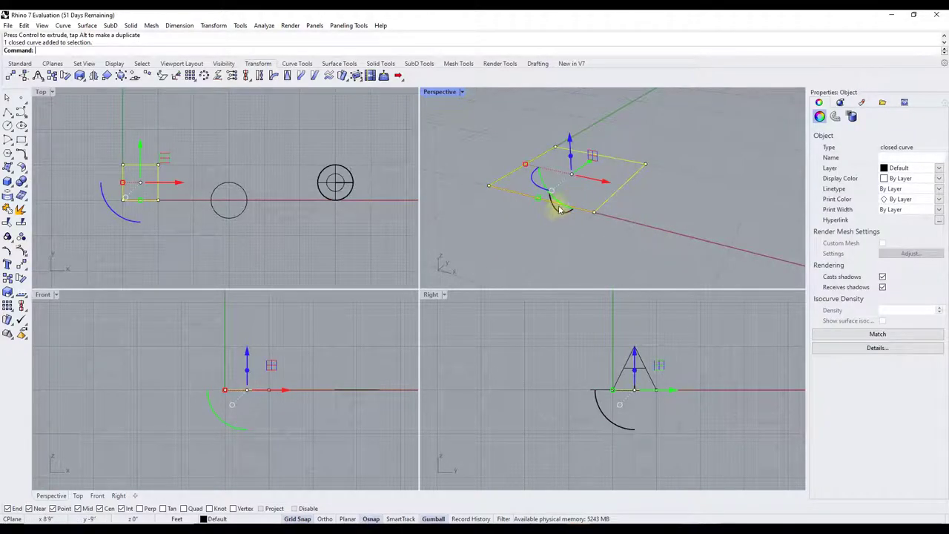
left_click_drag(561, 205, 519, 212)
key("Escape")
key("ctrl+z")
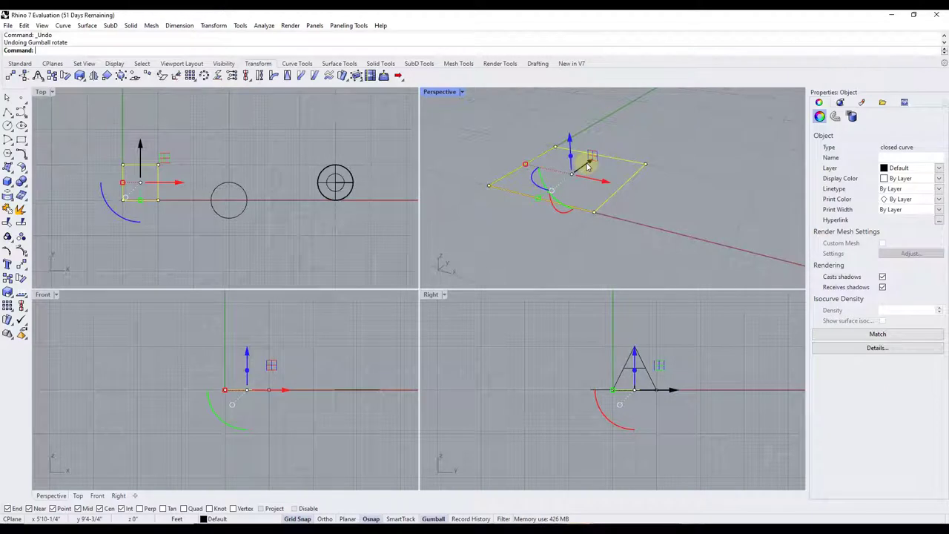
Step: Move the square along the X axis by an exact Gumball distance, and move it back by the same distance
left_click(594, 184)
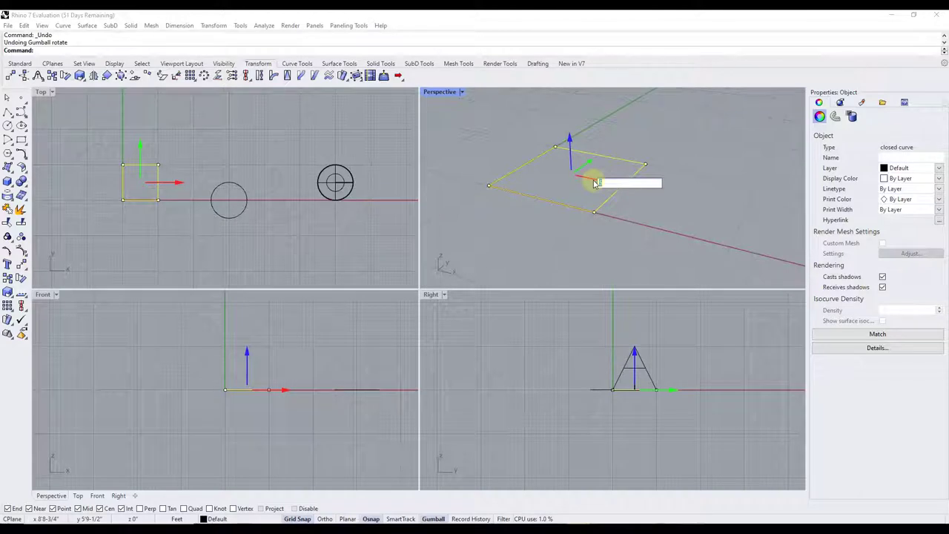
key("Return")
left_click_drag(593, 184, 622, 182)
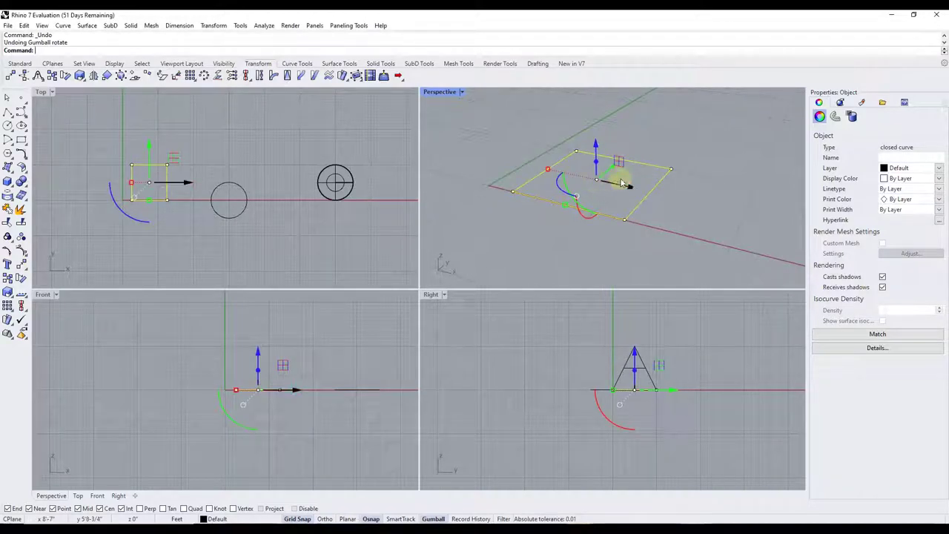
left_click(626, 187)
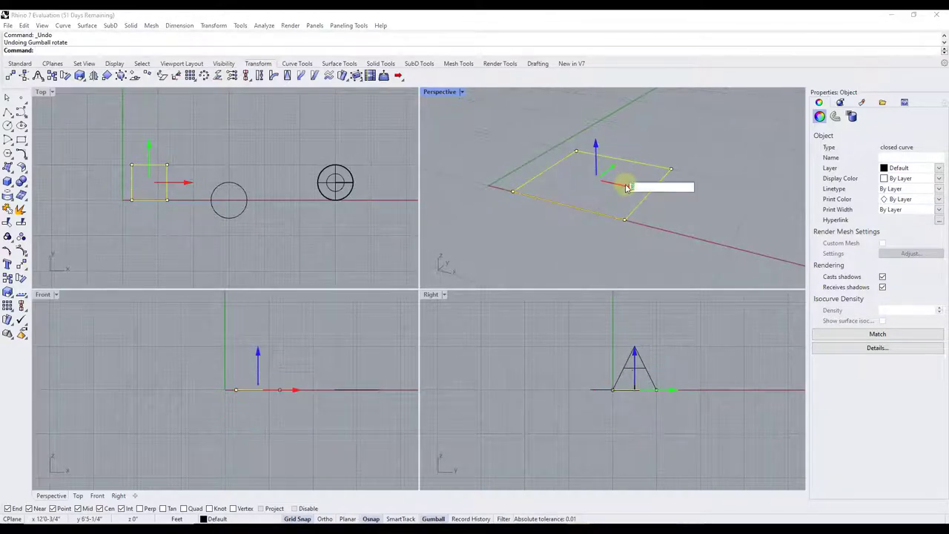
key("Return")
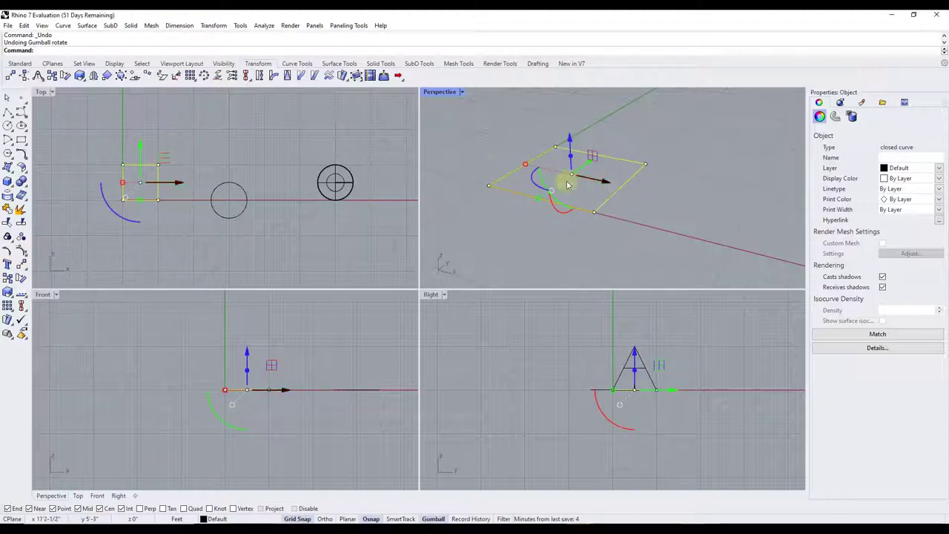
Step: Rotate the square exactly 45 degrees about its X axis with the Gumball, and undo the rotation
mouse_move(551, 191)
left_mouse_down()
mouse_move(592, 193)
mouse_move(599, 245)
mouse_move(603, 186)
mouse_move(554, 207)
left_mouse_up()
left_click(554, 207)
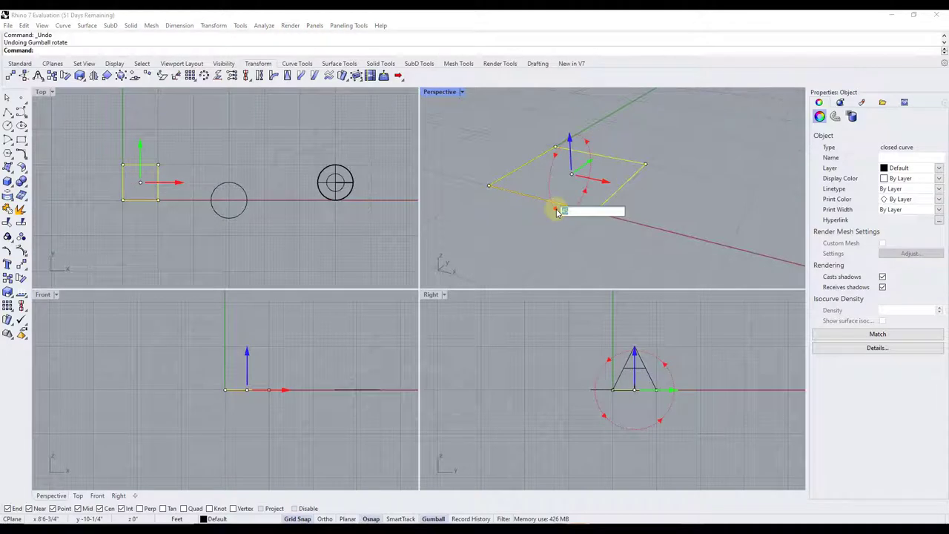
type("45")
key("Return")
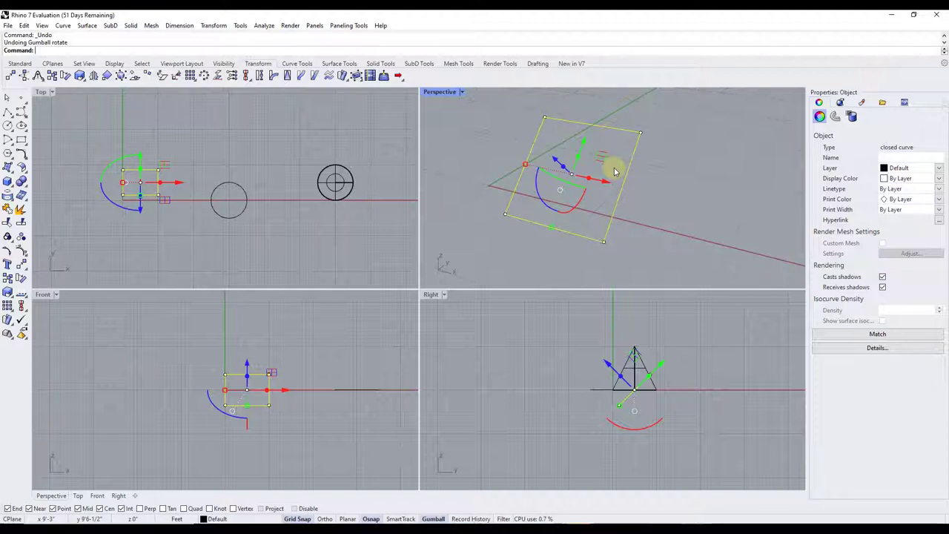
key("ctrl+z")
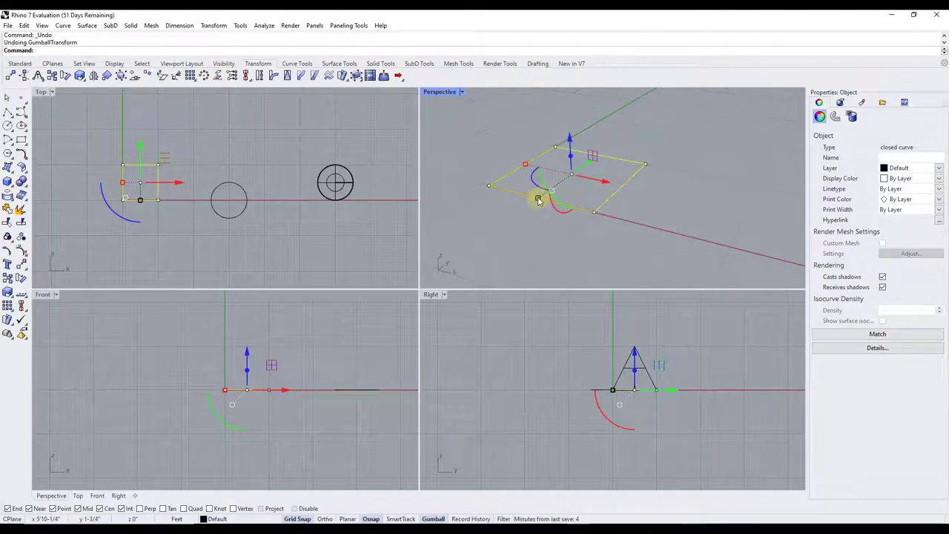
Step: Try scaling the square along the Y axis with the Gumball, keep its original size and deselect it
left_click_drag(539, 200, 533, 178)
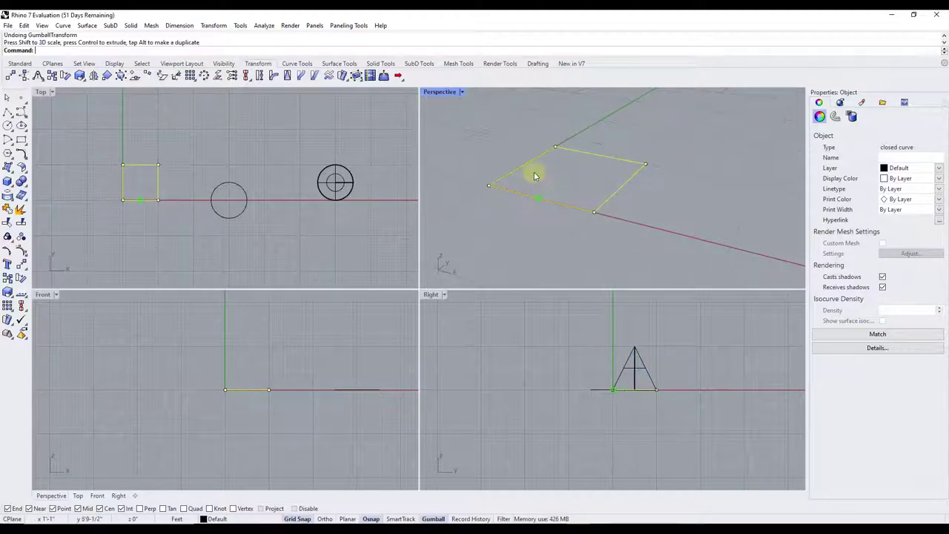
left_click(534, 177)
left_click(492, 130)
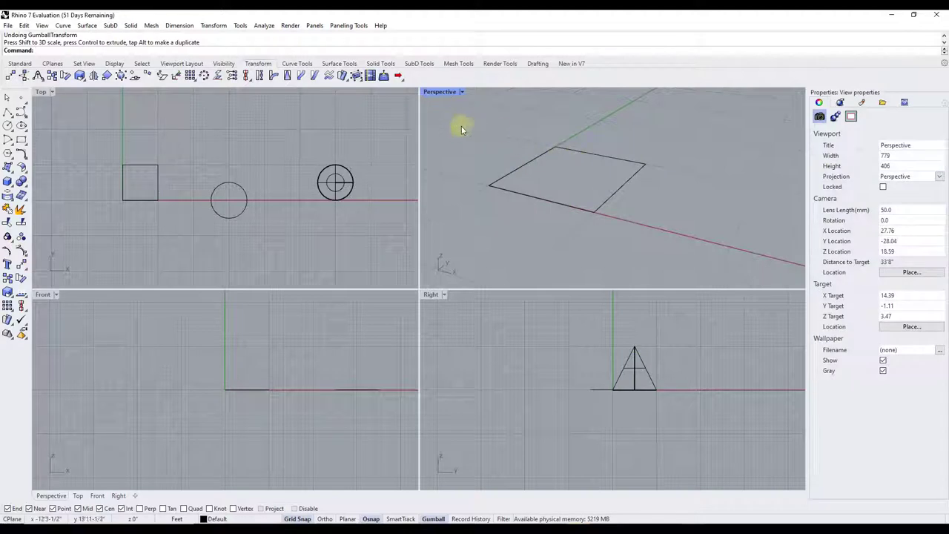
Step: Select the cone and try scaling it along the X axis with the Gumball, leaving it at its original size
right_click_drag(461, 126, 519, 121)
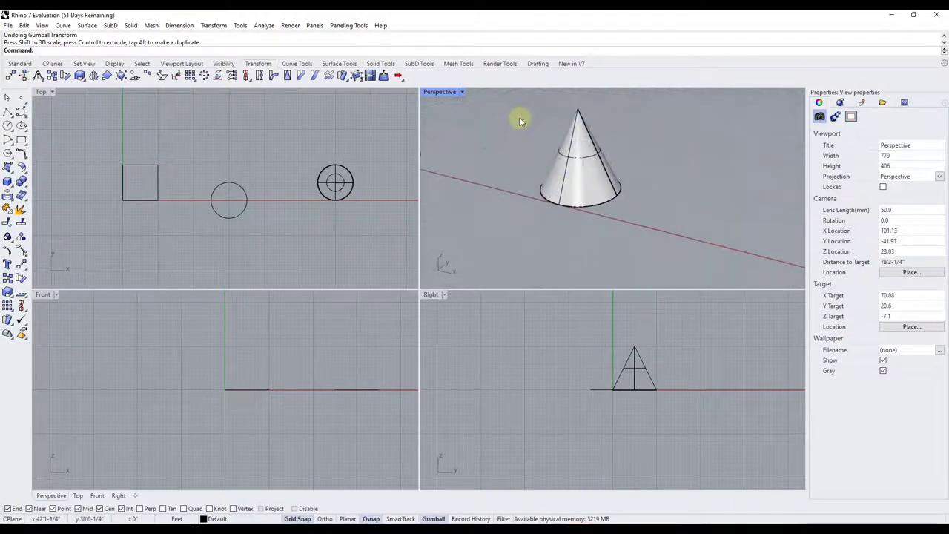
left_click(572, 147)
right_click_drag(694, 193, 585, 148)
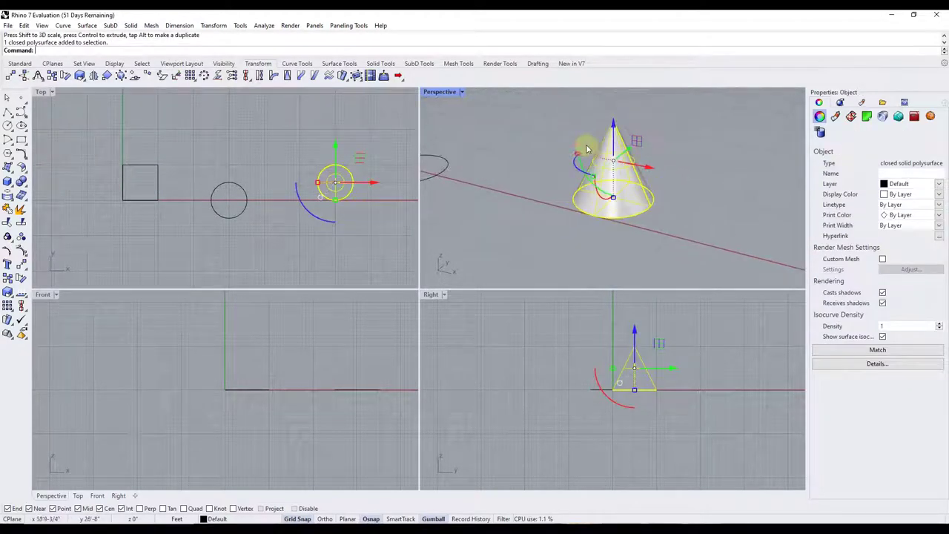
left_click_drag(576, 155, 570, 186)
Step: Select the circle and try scaling it with the Gumball, leaving it at its original size, and deselect it
right_click_drag(693, 187, 473, 165)
left_click(542, 198)
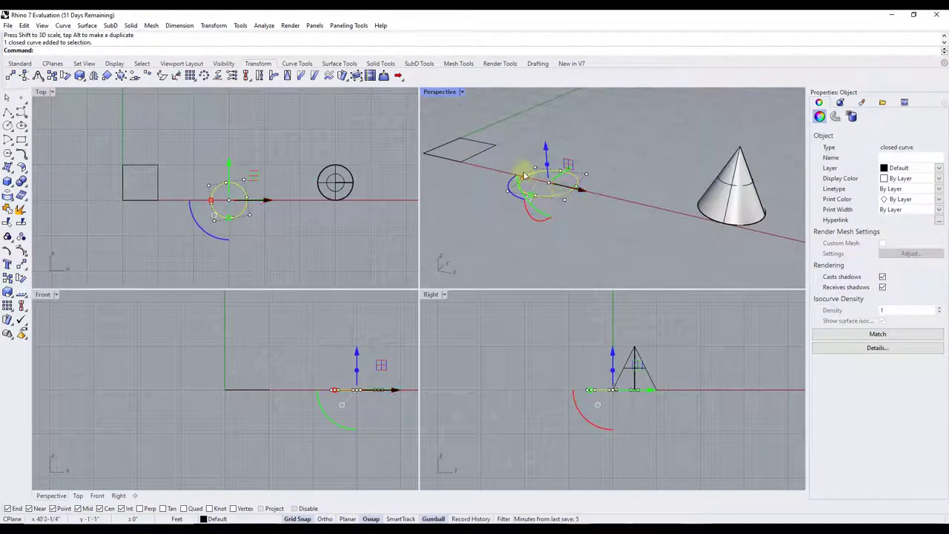
scroll(542, 194, "up", 2)
mouse_move(541, 187)
left_mouse_down()
mouse_move(487, 174)
mouse_move(579, 194)
mouse_move(508, 176)
mouse_move(568, 197)
mouse_move(541, 195)
left_mouse_up()
left_click(607, 240)
right_click_drag(608, 239, 556, 141)
left_click(624, 198)
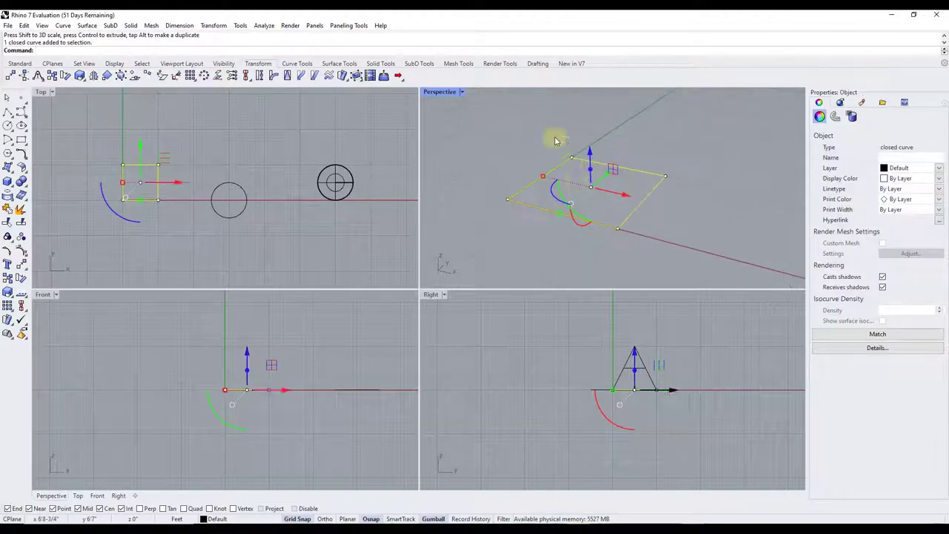
right_click_drag(538, 259, 591, 258)
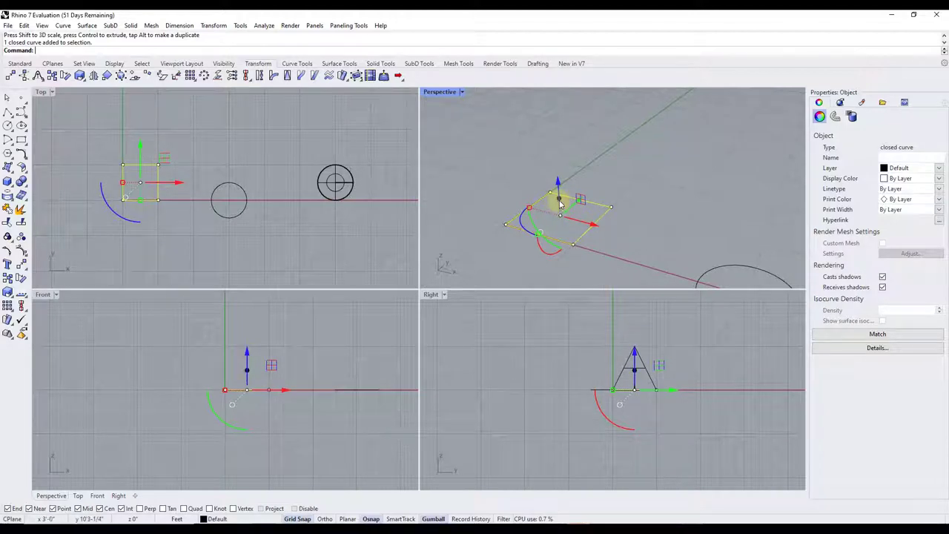
left_click_drag(464, 161, 684, 294)
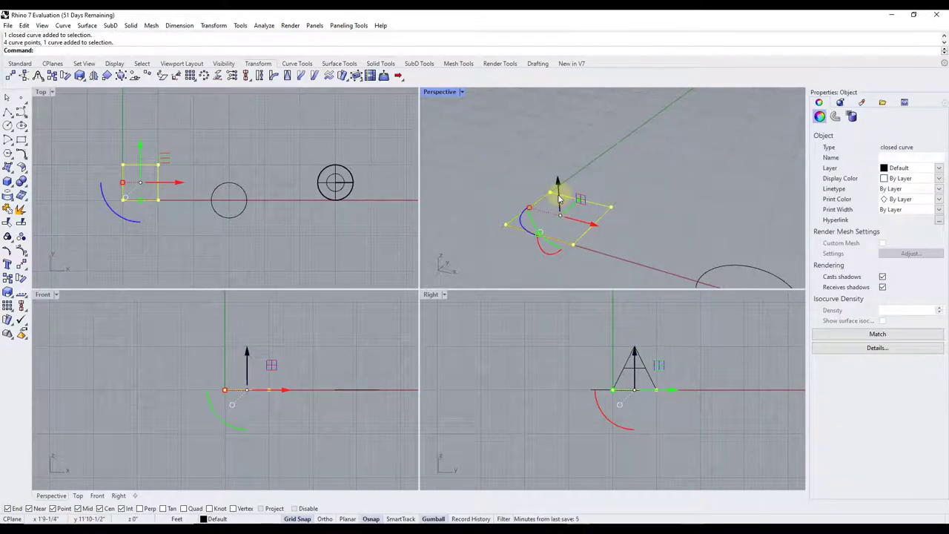
left_click(560, 198)
key("Escape")
key("Escape")
Step: Select the square curve and extrude it 12 feet straight up with the Gumball's vertical extrude handle
left_click(524, 213)
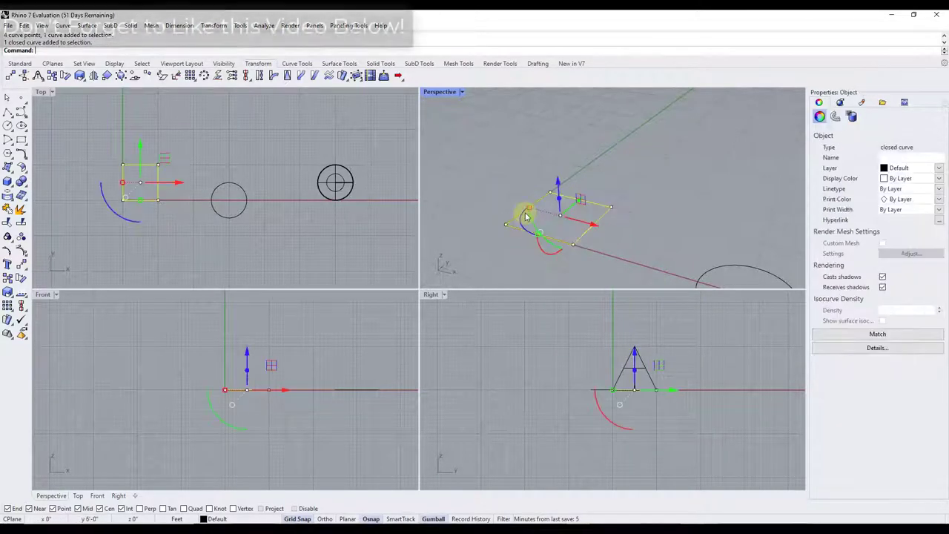
left_click_drag(561, 201, 552, 126)
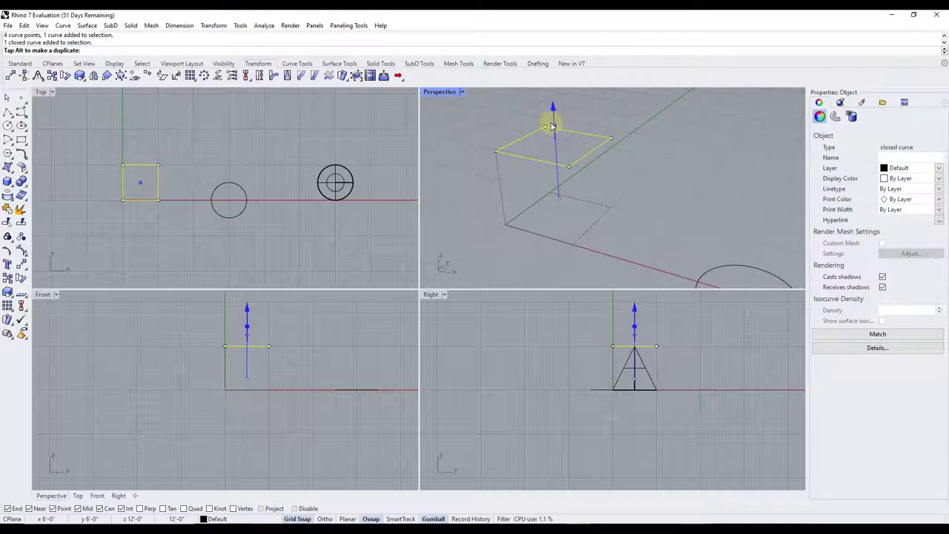
left_click_drag(552, 126, 550, 127)
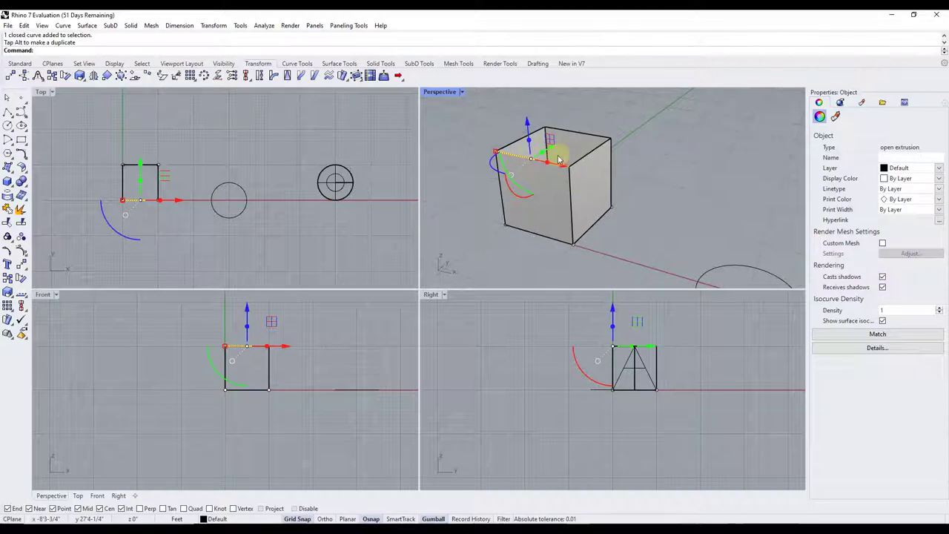
Step: Select the circle and extrude it upward with the Gumball into an open cylinder slightly taller than the extruded square
scroll(581, 181, "down", 4)
scroll(588, 189, "down", 5)
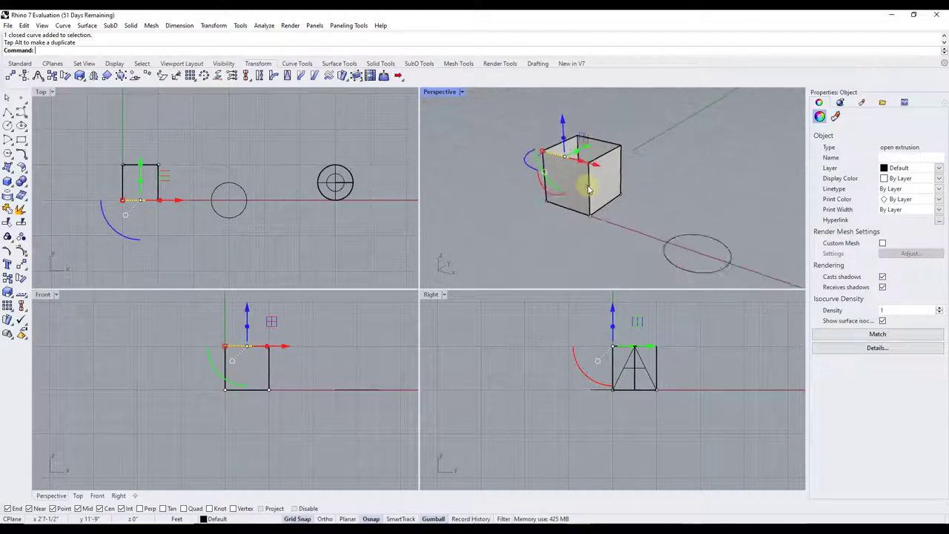
left_click(684, 275)
left_click(666, 226)
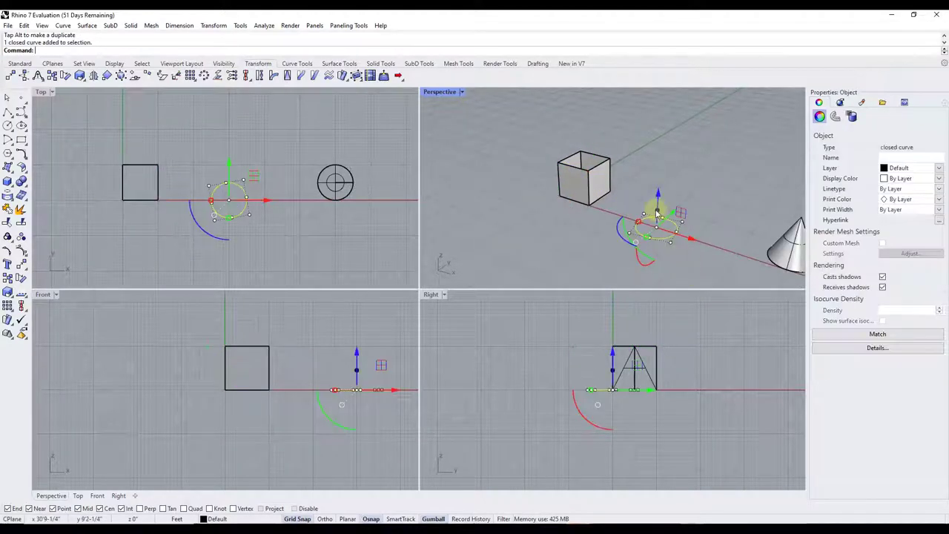
left_click_drag(657, 211, 660, 178)
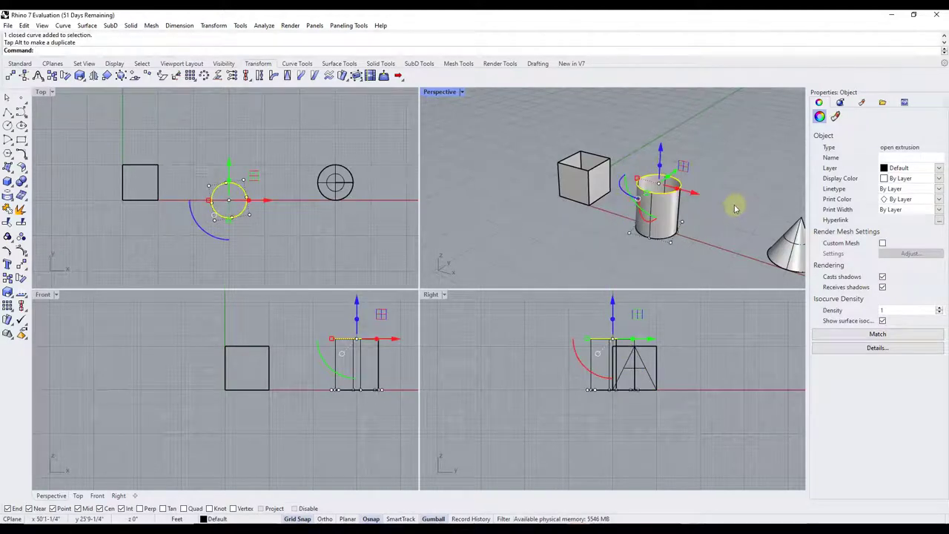
Step: Deselect the cylinder and undo the last Cap operation
left_click(734, 204)
scroll(643, 233, "up", 3)
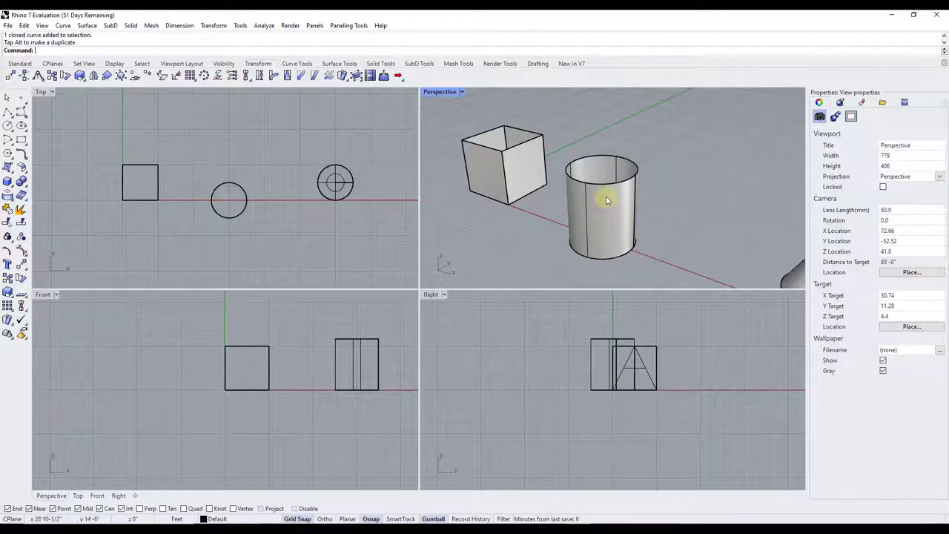
key("ctrl+z")
right_click_drag(637, 209, 587, 213)
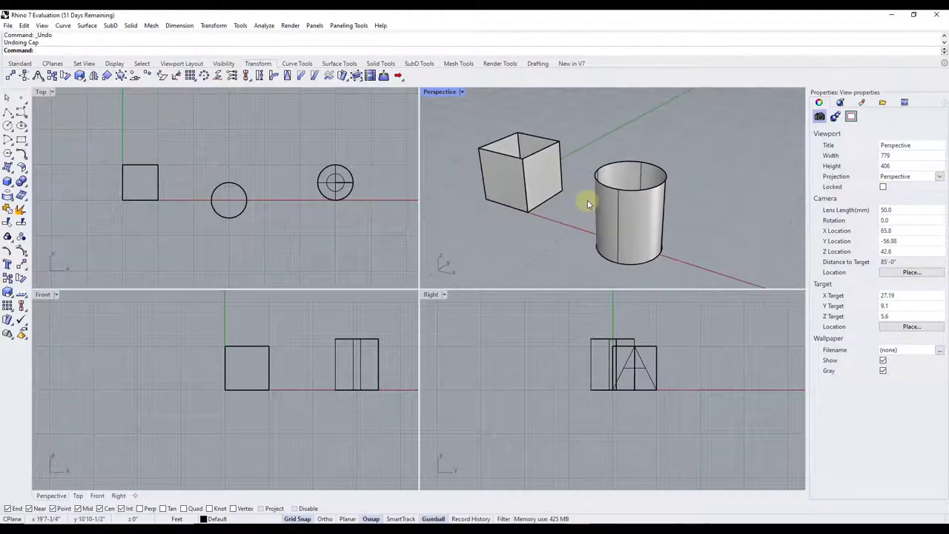
right_click_drag(571, 170, 542, 160)
Step: Select the open extruded square and close its open ends with the Cap command
left_click(552, 157)
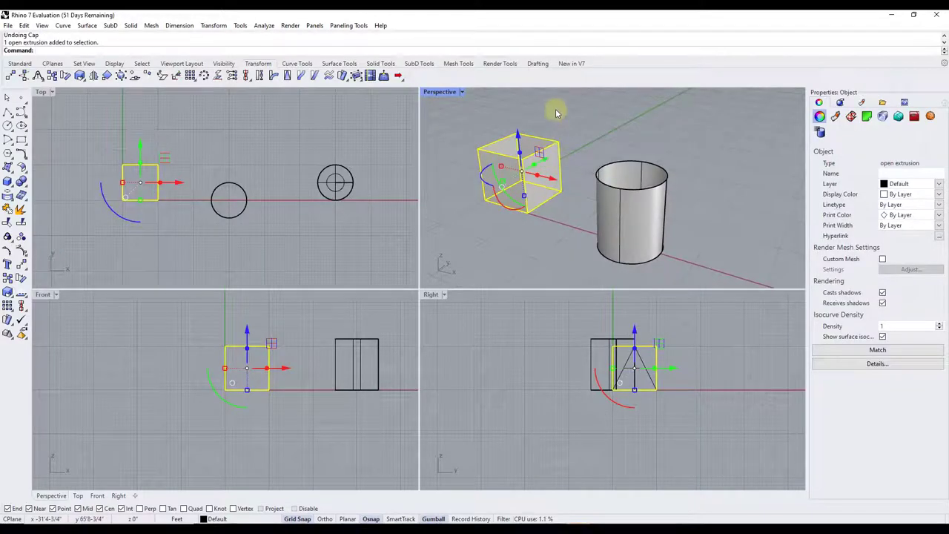
type("C")
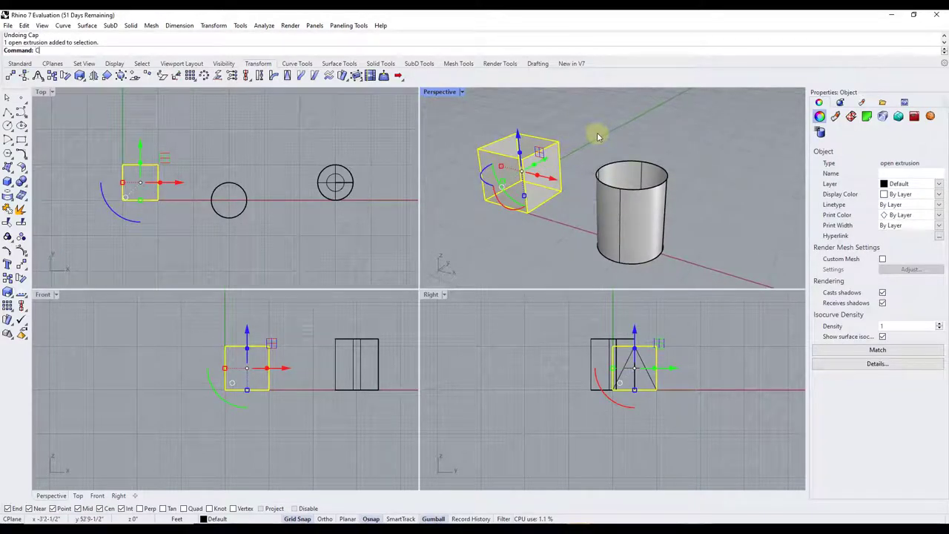
type("ap")
key("Return")
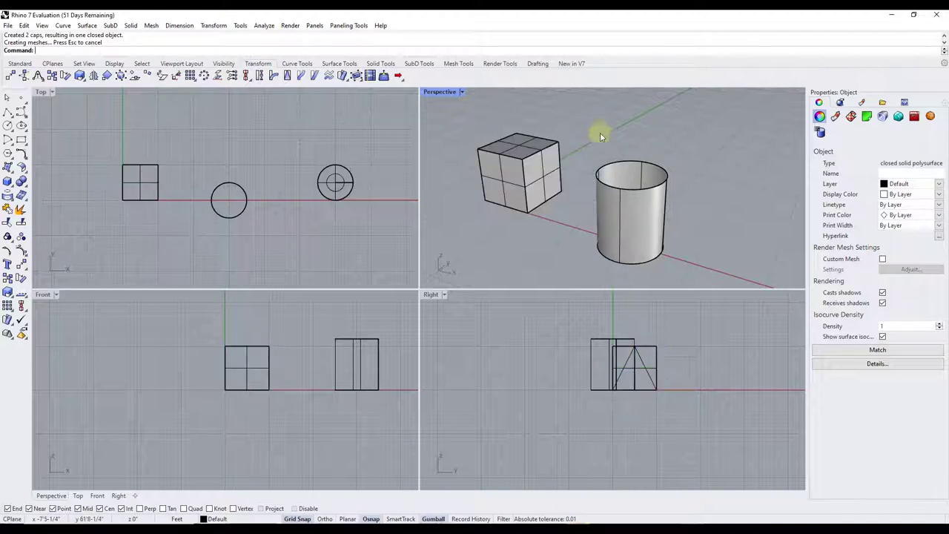
mouse_move(546, 212)
right_mouse_down()
mouse_move(536, 121)
mouse_move(535, 216)
right_mouse_up()
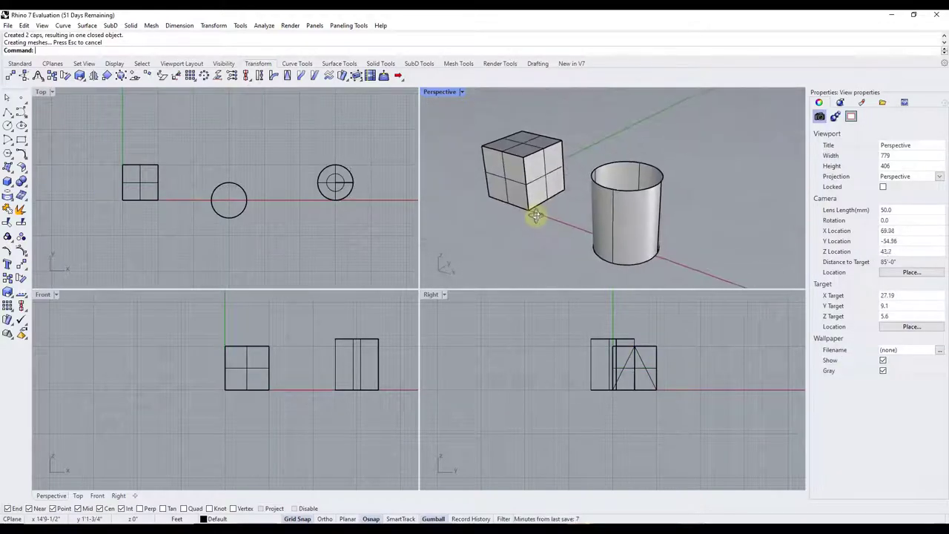
Step: Select the open cylinder beside the box, close both its ends with the Cap command, and deselect it
left_click(623, 204)
right_click_drag(622, 204, 591, 182)
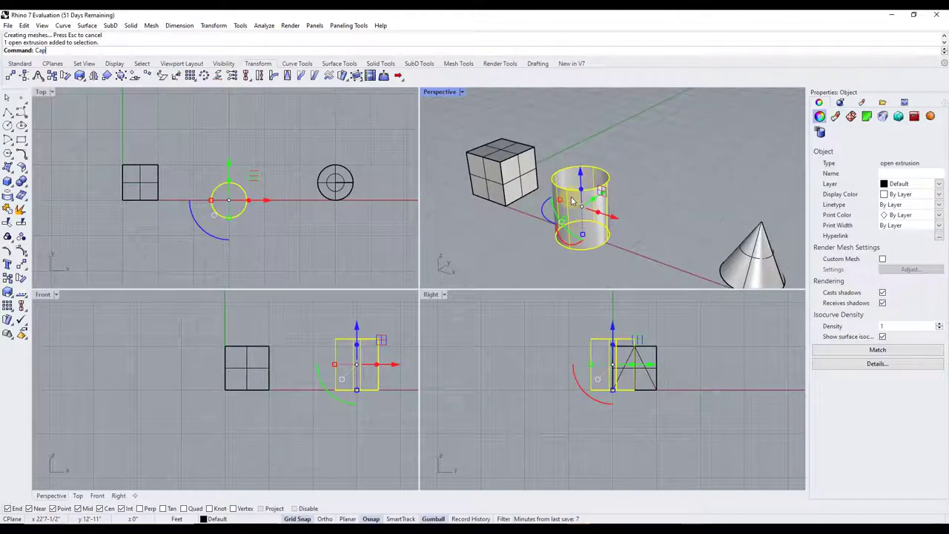
type("Cap")
key("Return")
left_click(639, 191)
right_click_drag(638, 191, 572, 209)
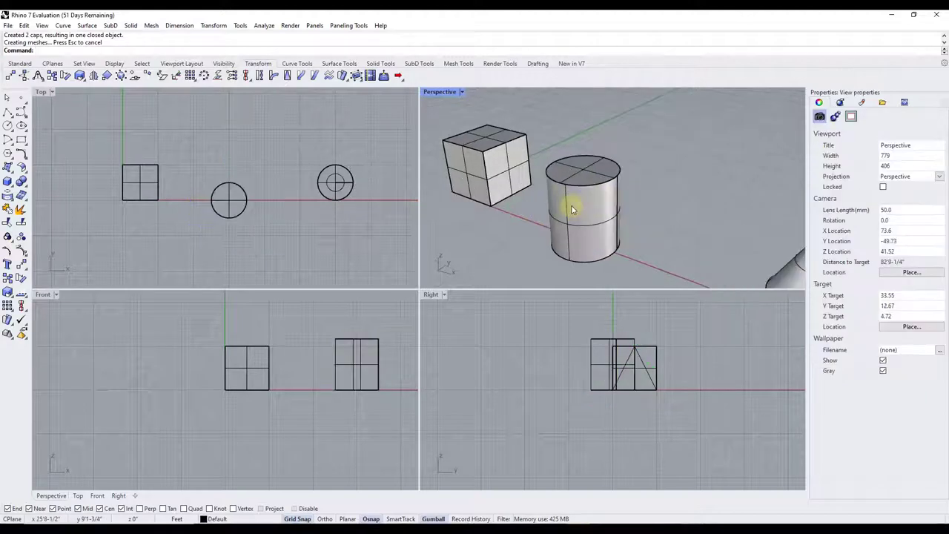
Step: Undo the last Gumball extrusion of the circular surface between the cylinder and the cone, and deselect the surface
left_click(573, 210)
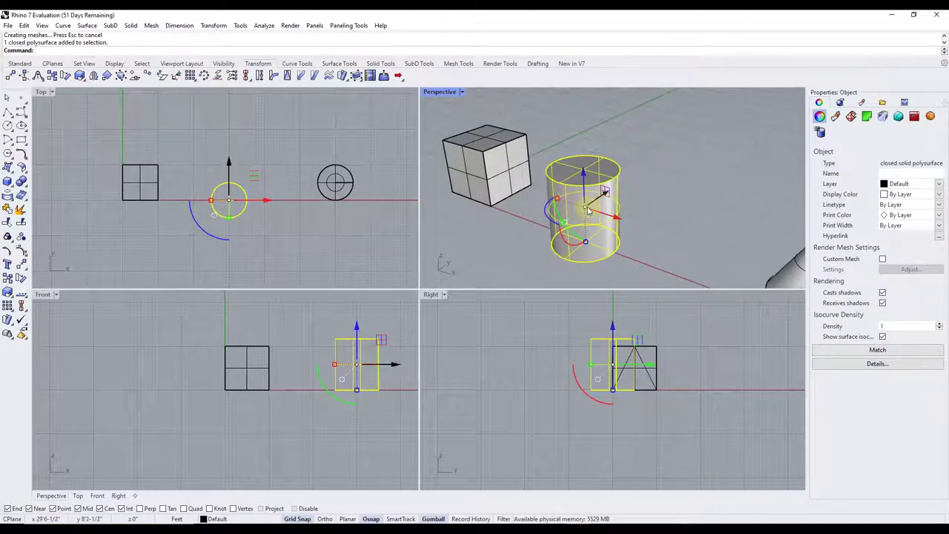
key("ctrl+z")
right_click_drag(556, 258, 554, 253)
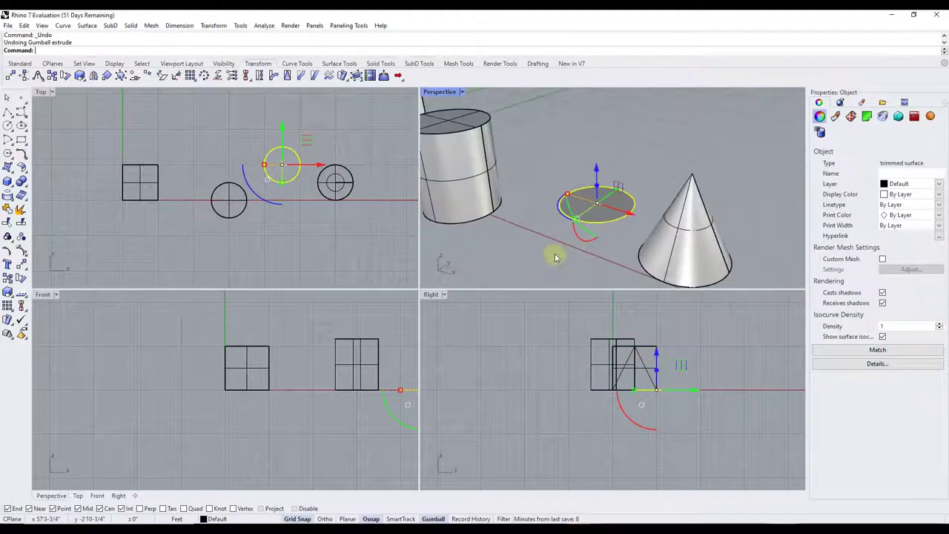
left_click(581, 239)
scroll(638, 205, "down", 5)
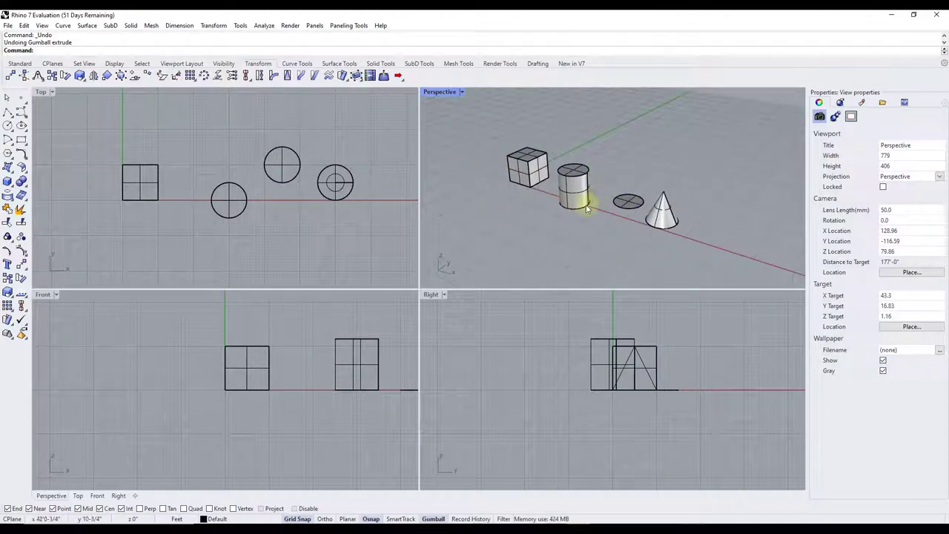
scroll(630, 204, "up", 8)
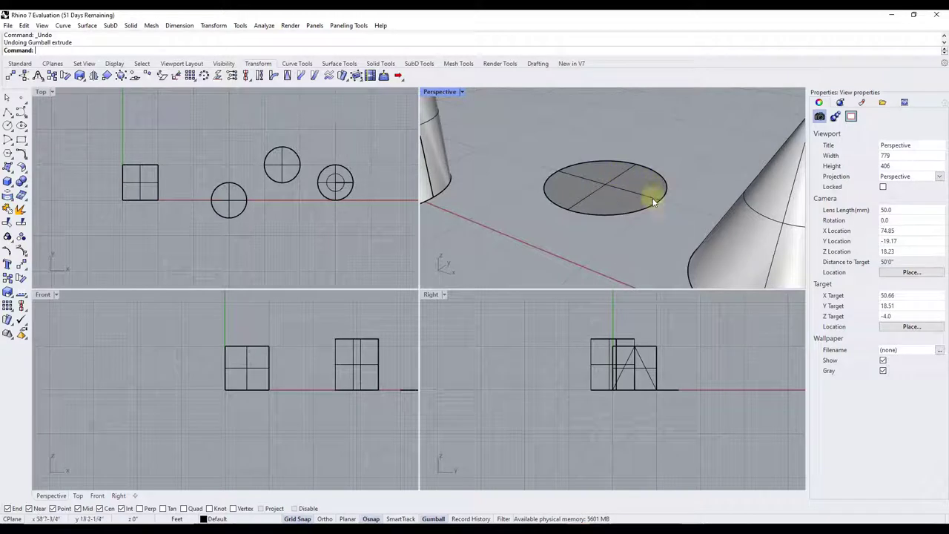
Step: Extrude the flat circular surface upward with the Gumball into a solid cylinder shorter than the box, then inspect and deselect it
left_click(596, 194)
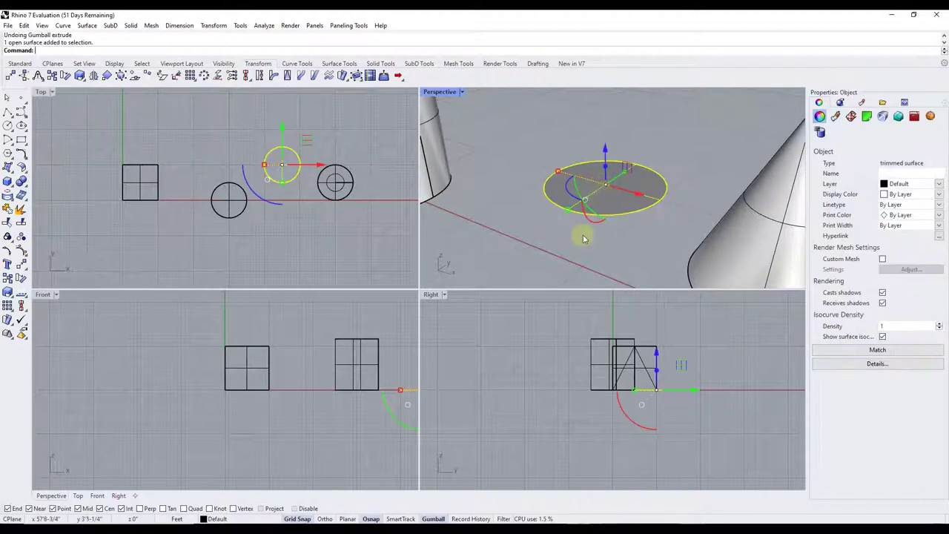
scroll(582, 244, "down", 5)
left_click_drag(592, 198, 592, 152)
left_click(660, 157)
left_click(606, 194)
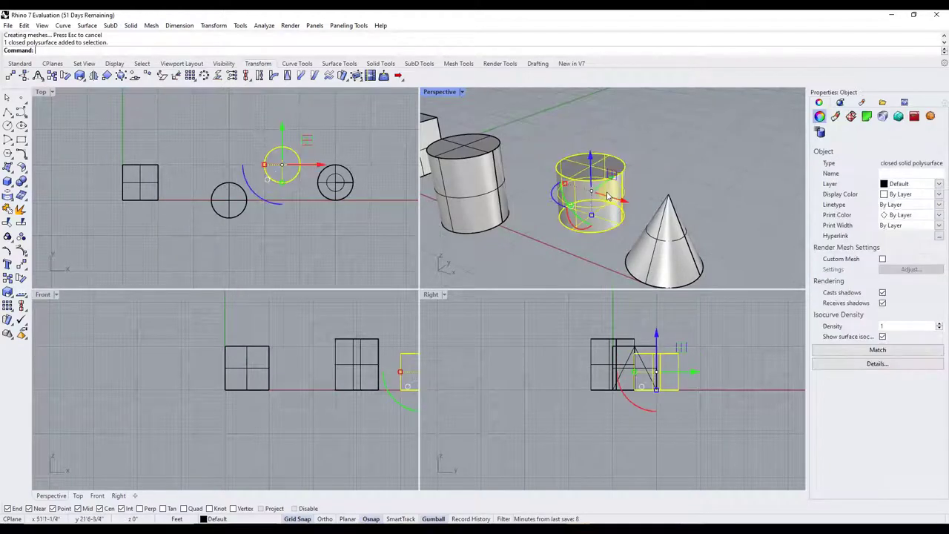
mouse_move(606, 226)
right_mouse_down()
mouse_move(608, 271)
mouse_move(604, 230)
right_mouse_up()
scroll(605, 231, "up", 3)
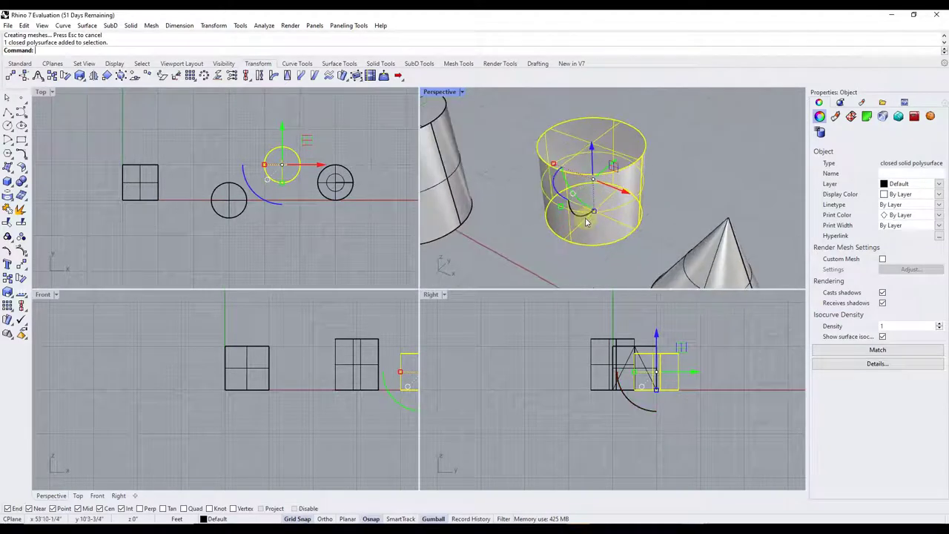
left_click(670, 190)
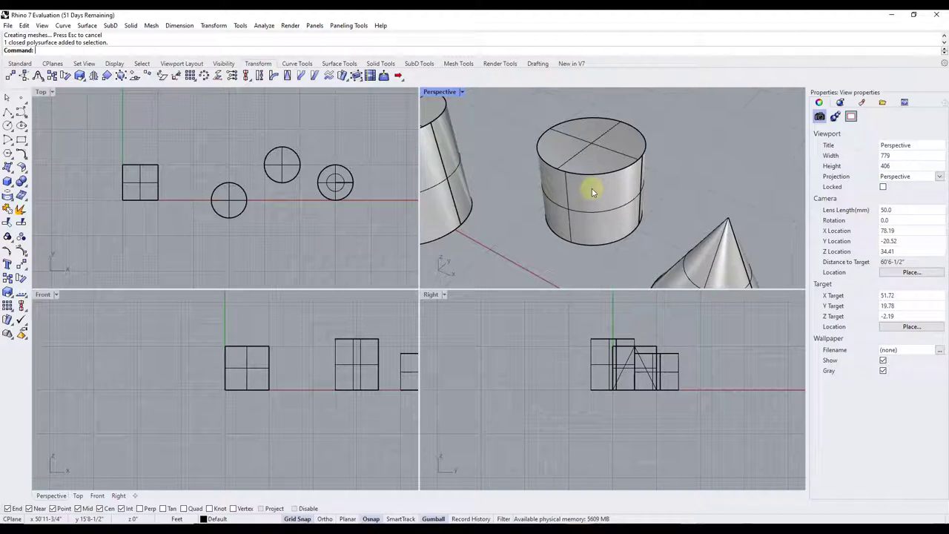
Step: Undo the circular surface's extrusion and extrude it again with the Gumball, equally upward and downward
key("ctrl+z")
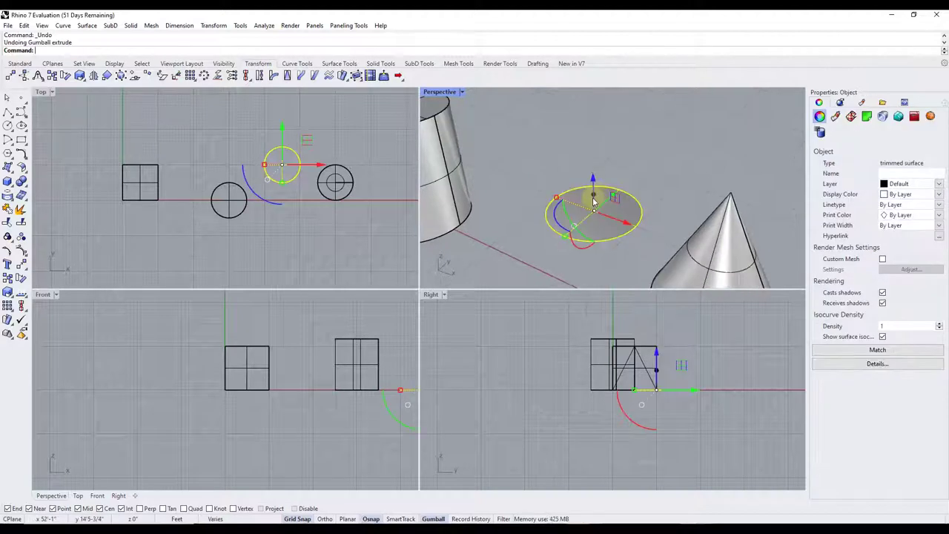
left_click_drag(593, 198, 597, 142)
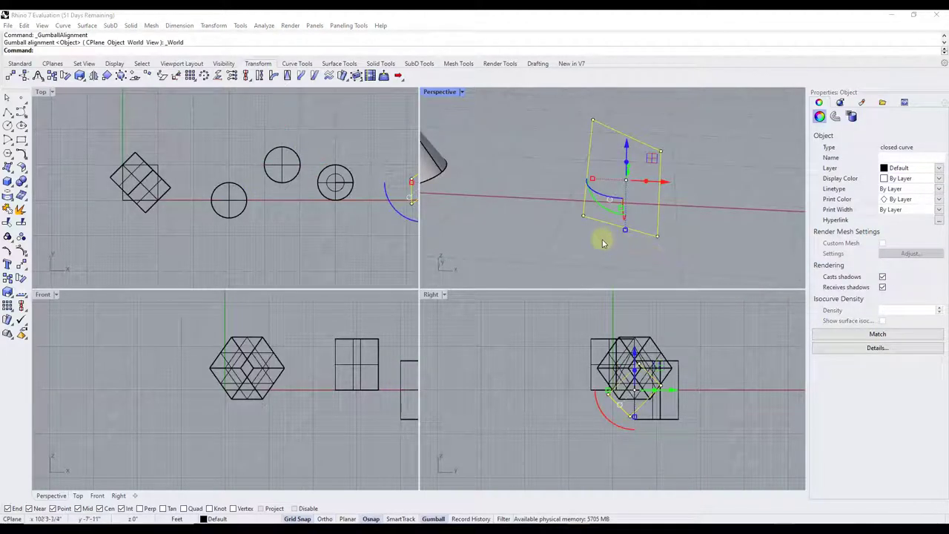
Step: Move the tilted square curve slightly along the world X axis with the Gumball
right_click_drag(655, 195, 654, 170)
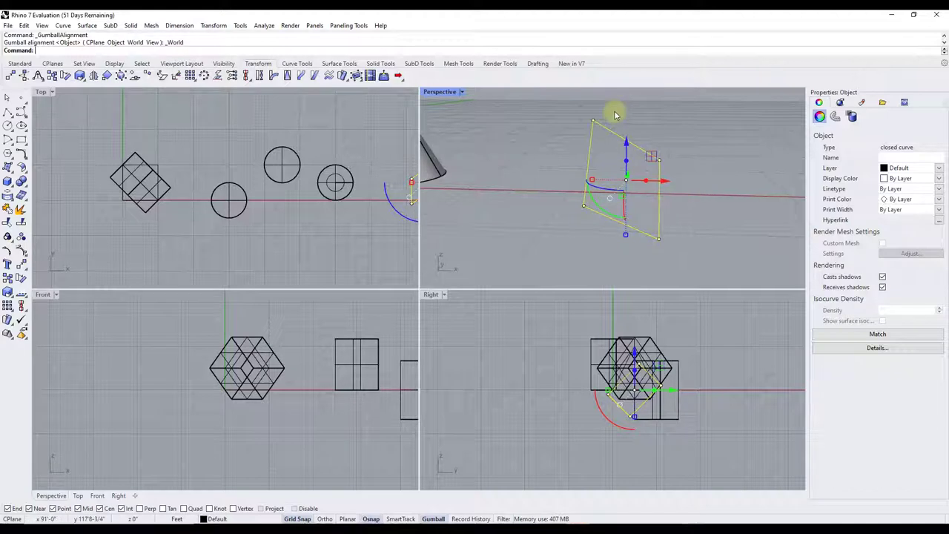
right_click_drag(691, 190, 670, 214)
mouse_move(669, 214)
left_mouse_down()
mouse_move(704, 207)
mouse_move(672, 212)
left_mouse_up()
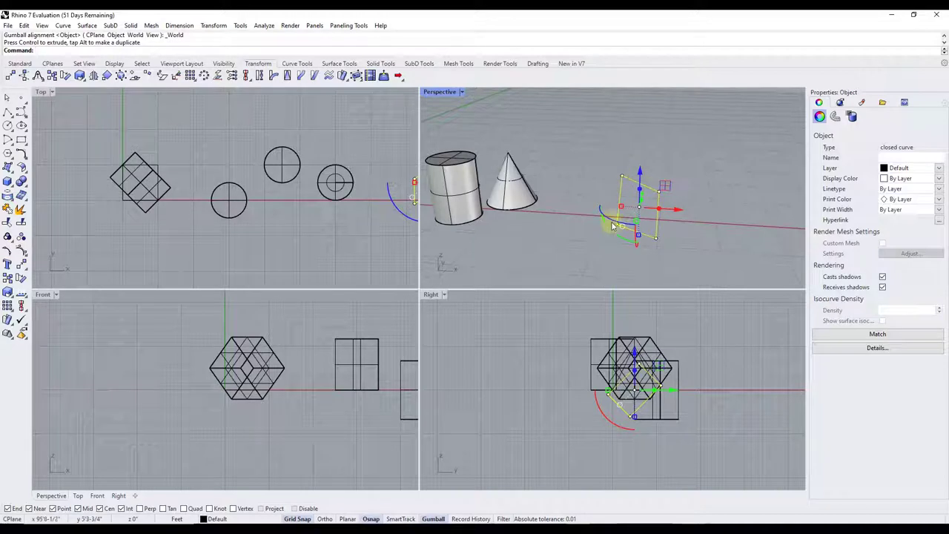
scroll(676, 232, "up", 3)
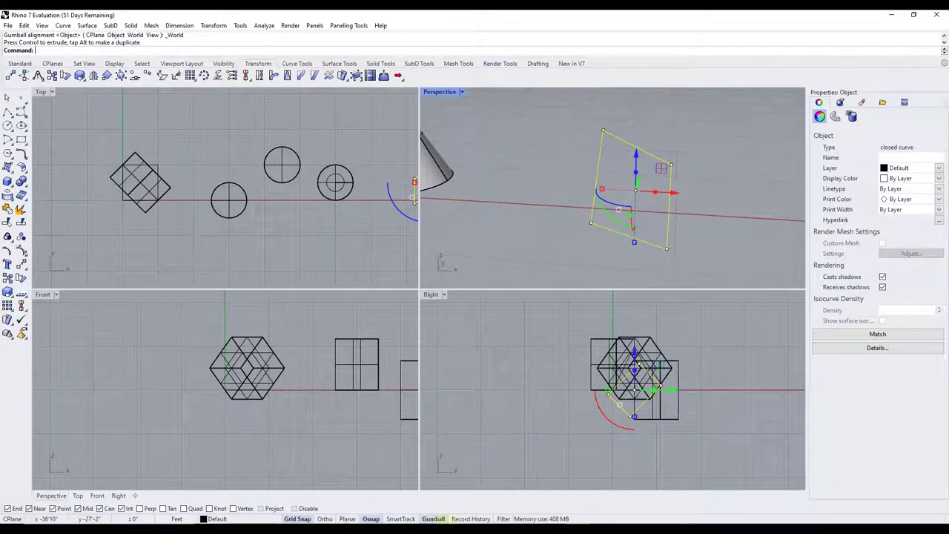
Step: Align the Gumball to the object for the tilted square curve and try moving the curve with it
right_click(432, 518)
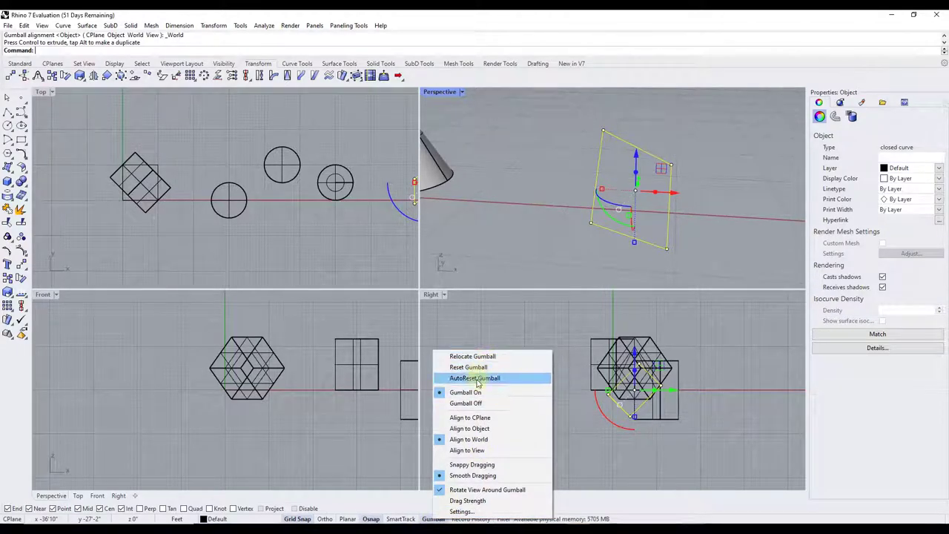
left_click(485, 430)
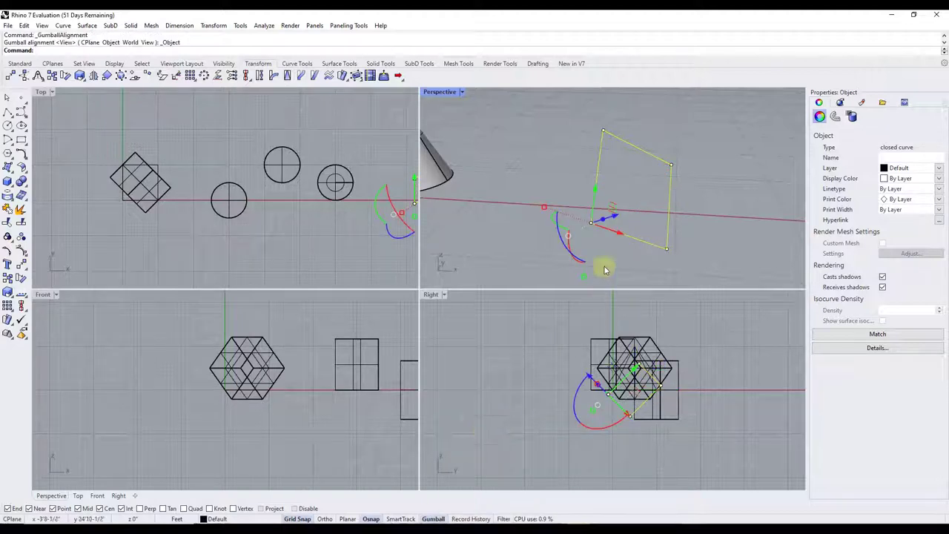
mouse_move(604, 230)
right_mouse_down()
mouse_move(614, 220)
mouse_move(606, 226)
right_mouse_up()
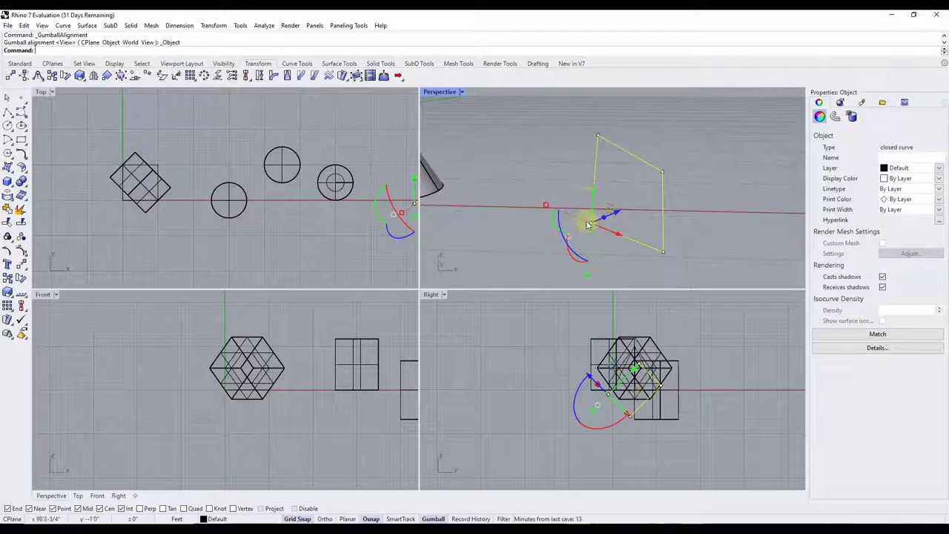
left_click_drag(614, 214, 628, 235)
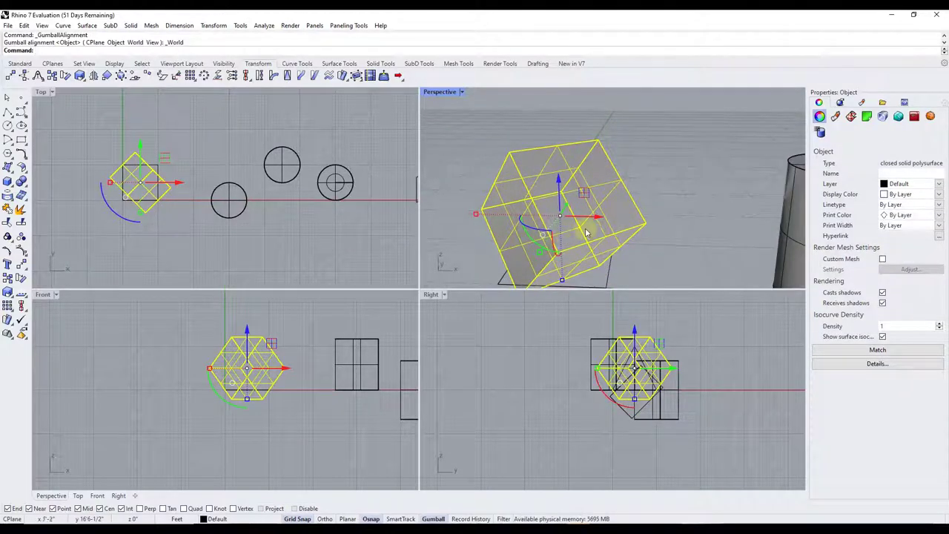
Step: Switch the rotated cube's Gumball to object alignment and back to world alignment
right_click(433, 518)
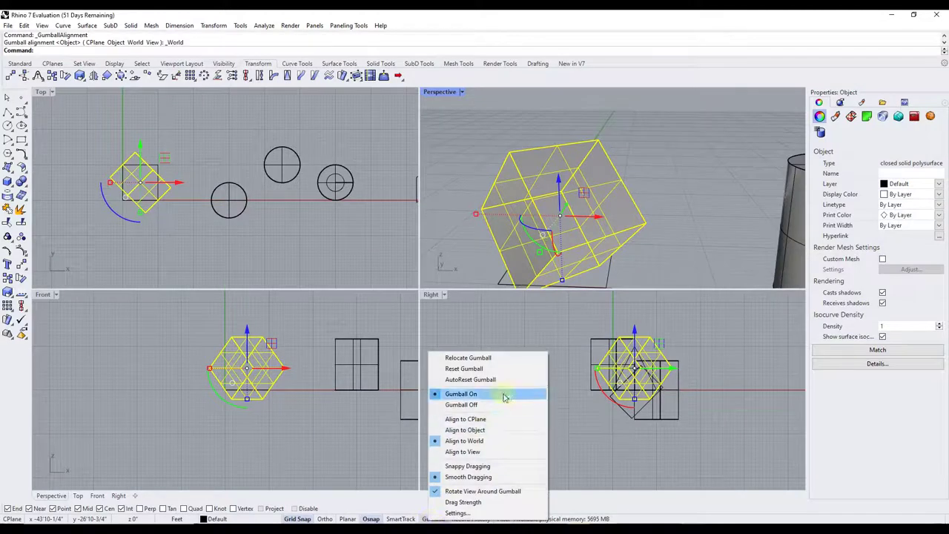
left_click(491, 431)
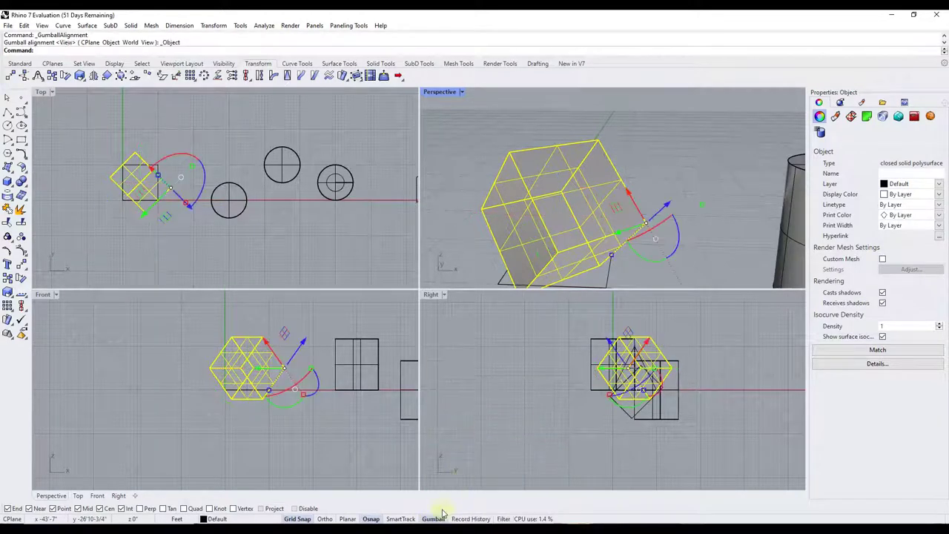
right_click(439, 518)
left_click(472, 438)
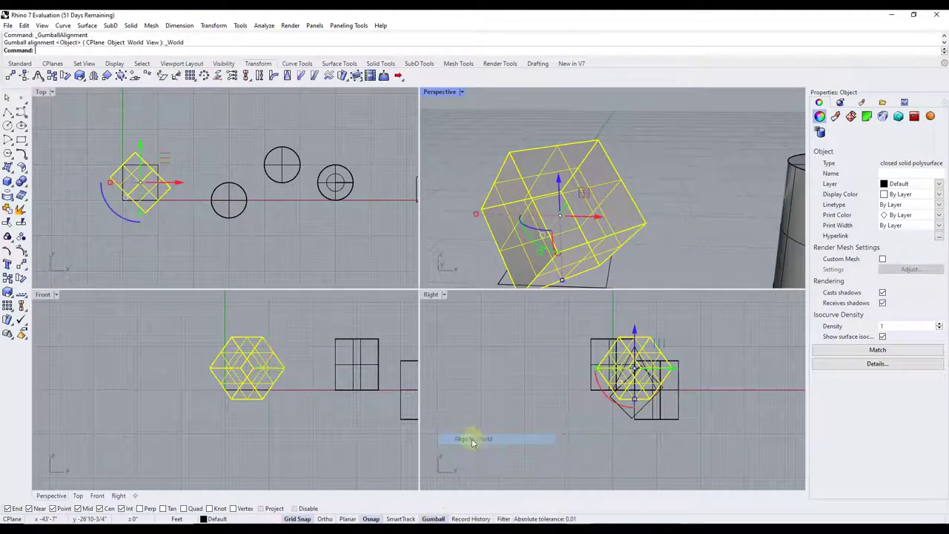
Step: Relocate the rotated cube's Gumball to an upper corner, with its X and Y axes directed along the cube's faces through other corners
right_click(434, 519)
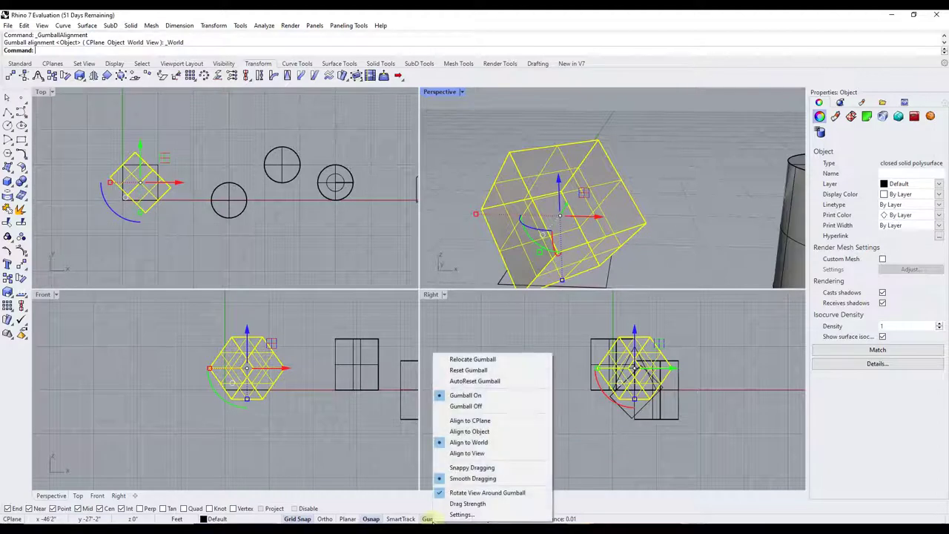
left_click(481, 363)
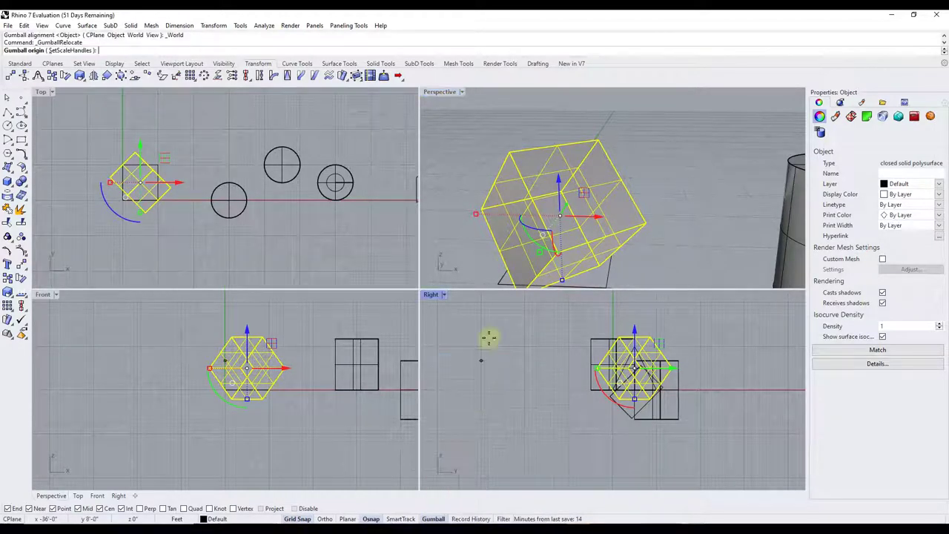
left_click(508, 154)
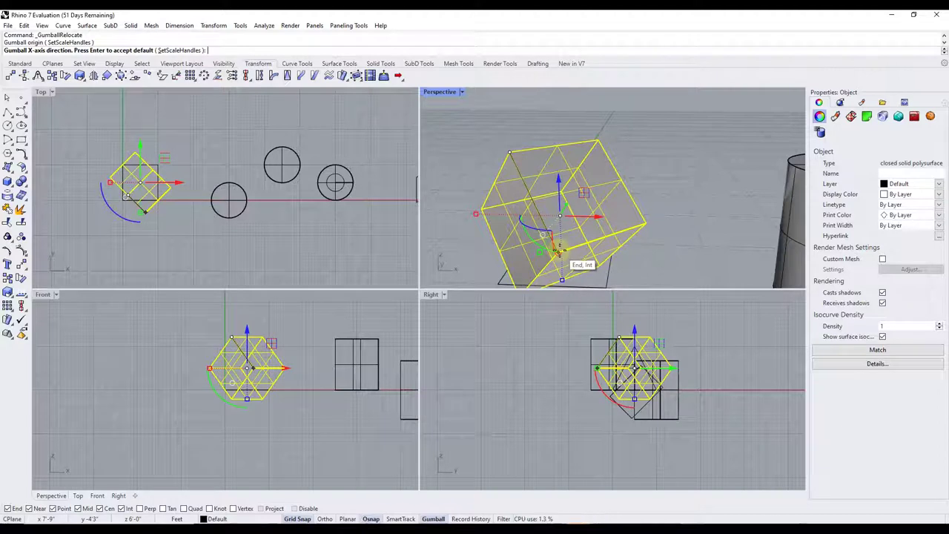
left_click(557, 252)
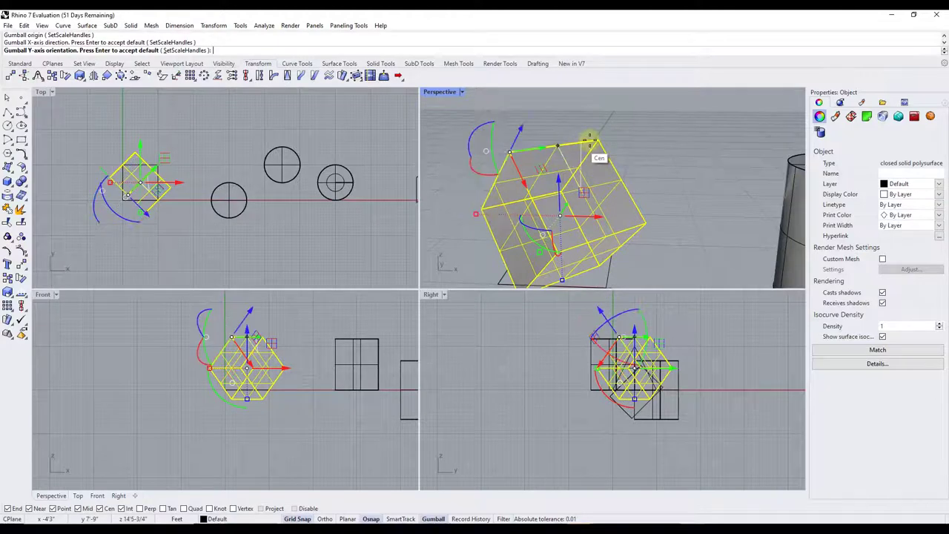
left_click(597, 138)
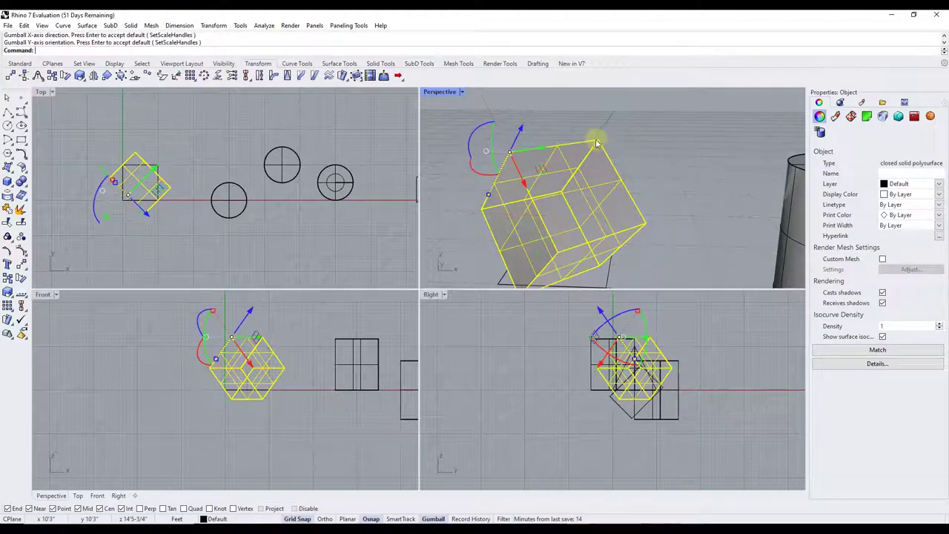
Step: Reset the rotated cube's Gumball to its default location and orientation
right_click_drag(558, 174, 505, 234)
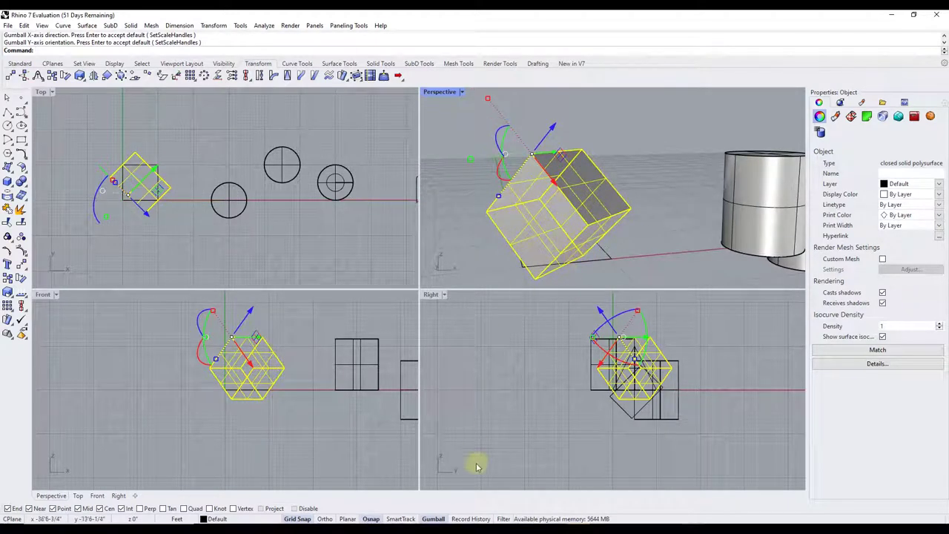
left_click(435, 519)
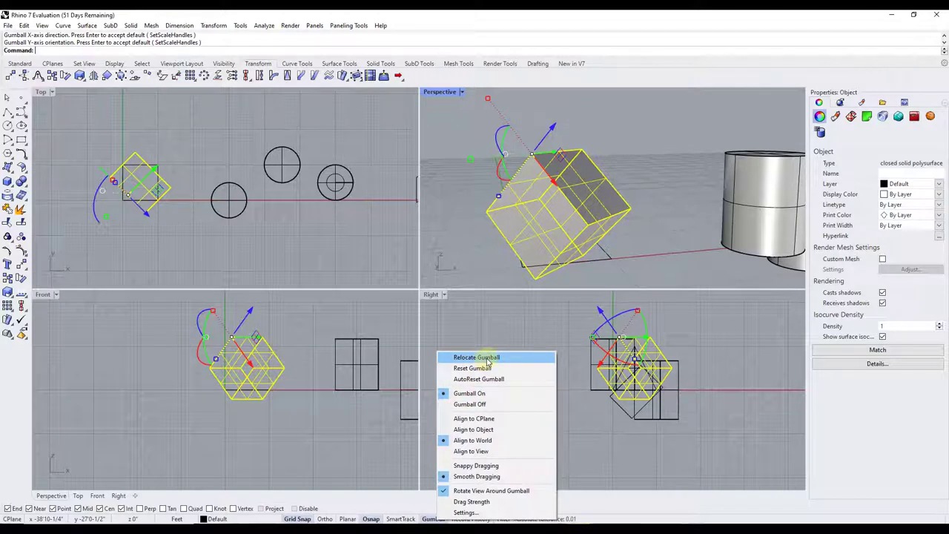
left_click(481, 369)
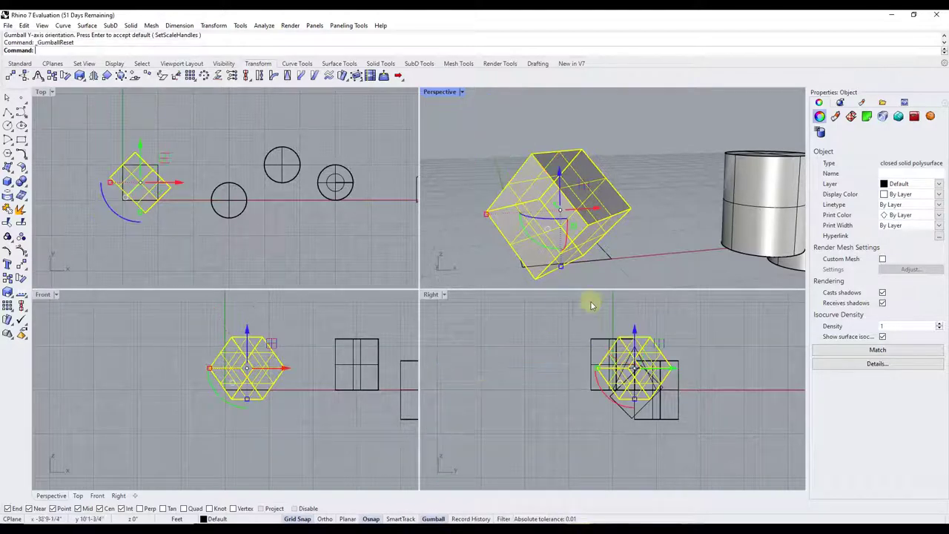
right_click_drag(518, 244, 532, 251)
scroll(532, 251, "down", 3)
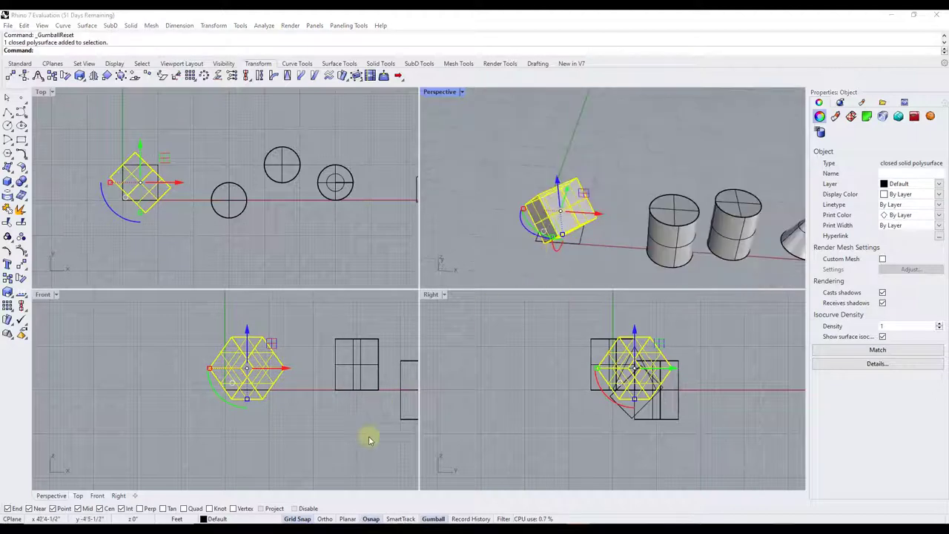
Step: Move the rotated cube freely away from the flat square to behind the cylinders, with smooth dragging active
right_click(431, 518)
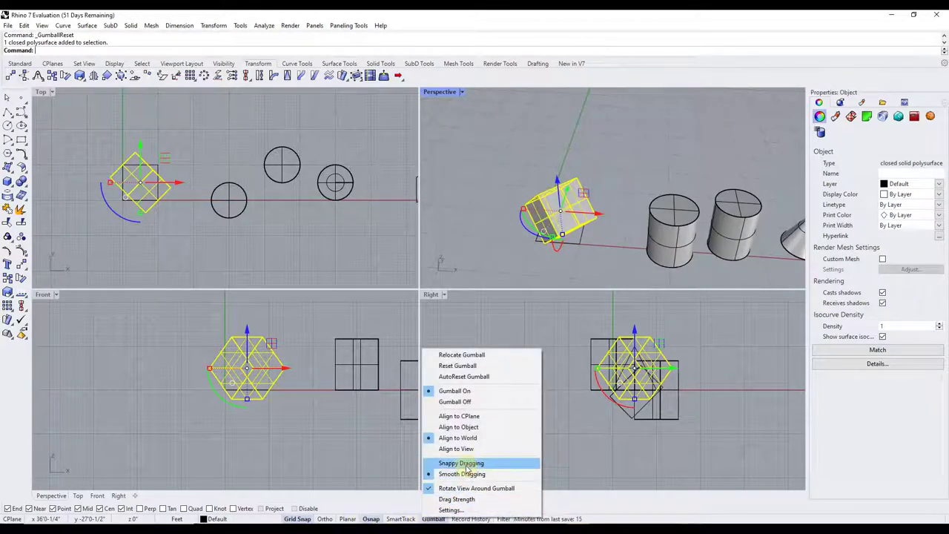
left_click(597, 226)
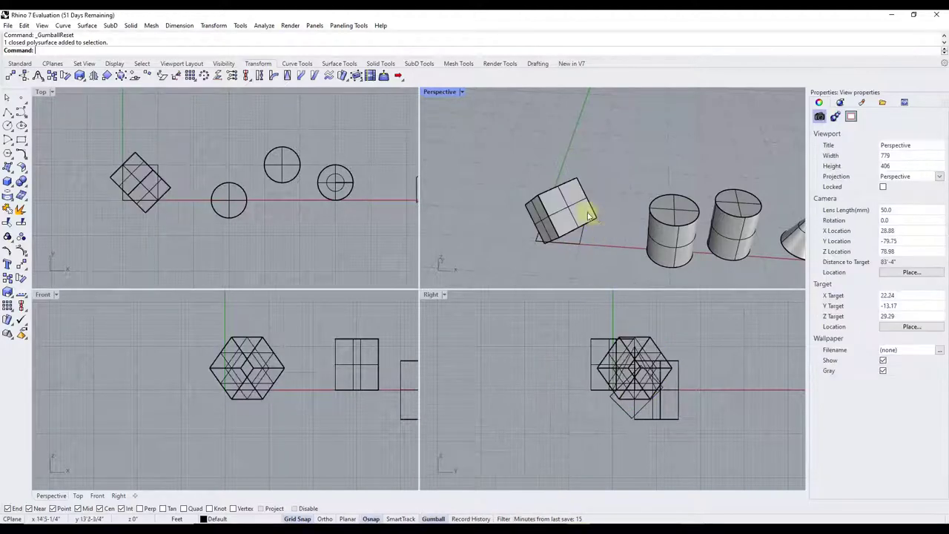
left_click(588, 215)
left_click_drag(588, 216, 720, 237)
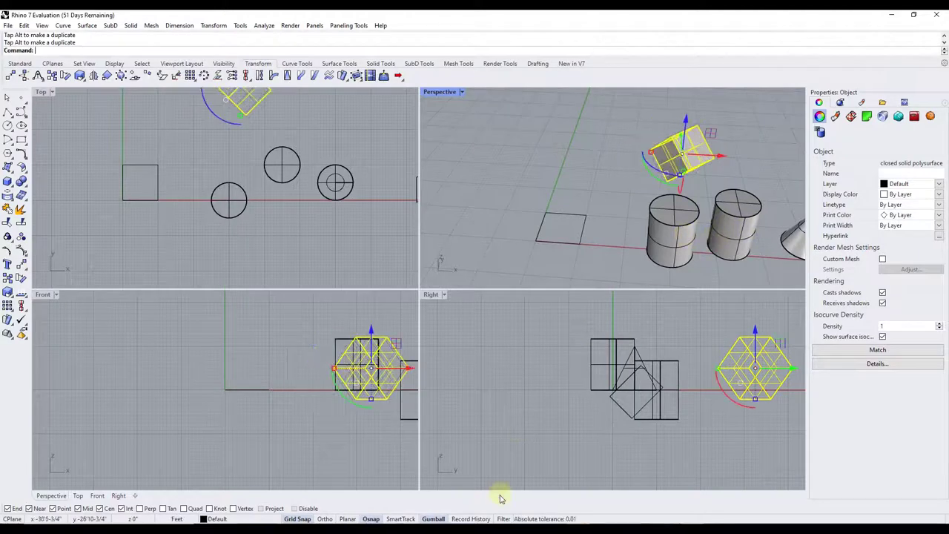
Step: Switch the Gumball to snappy dragging and move the rotated cube further along the world X axis
right_click(432, 518)
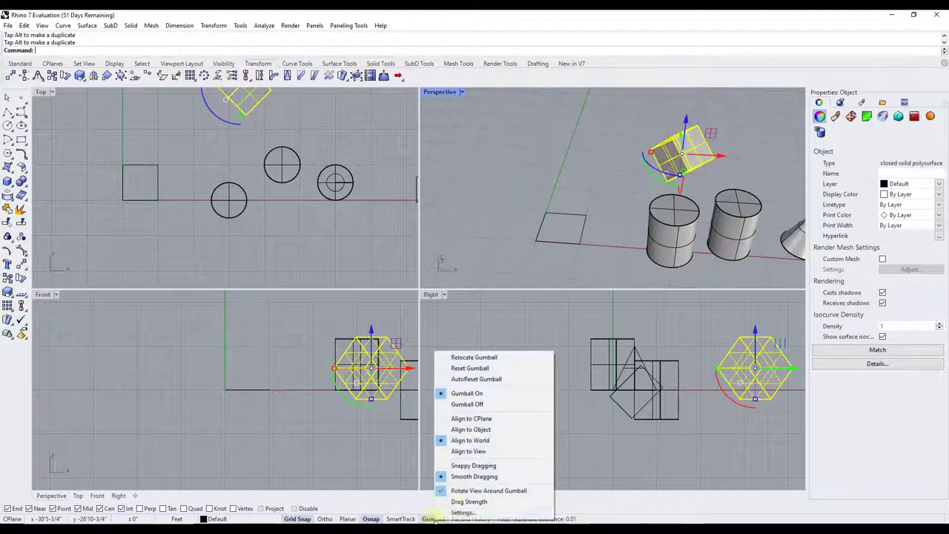
left_click(466, 465)
left_click_drag(717, 154, 761, 204)
left_click_drag(764, 208, 737, 235)
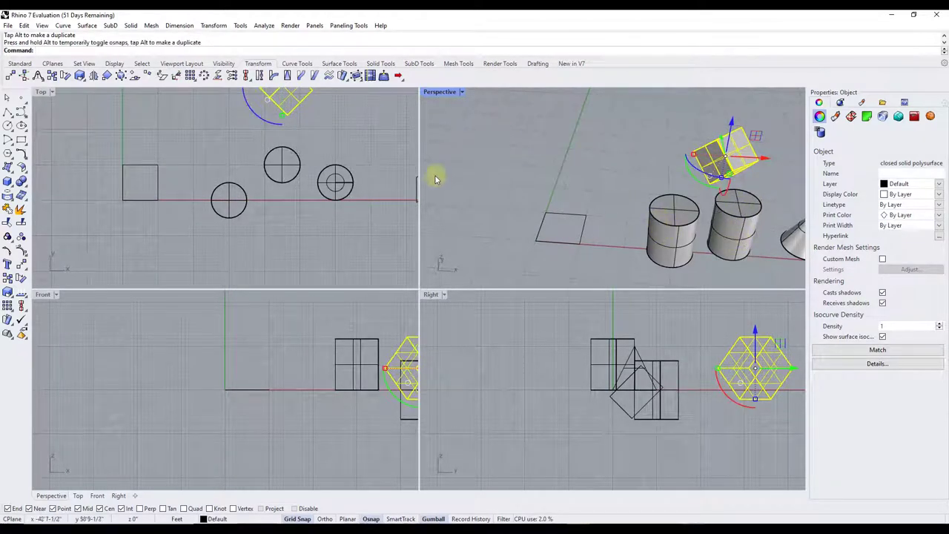
Step: Move the middle cylinder along the Y axis with the Gumball in the Top view, aligning its center with the cone's
left_click(295, 153)
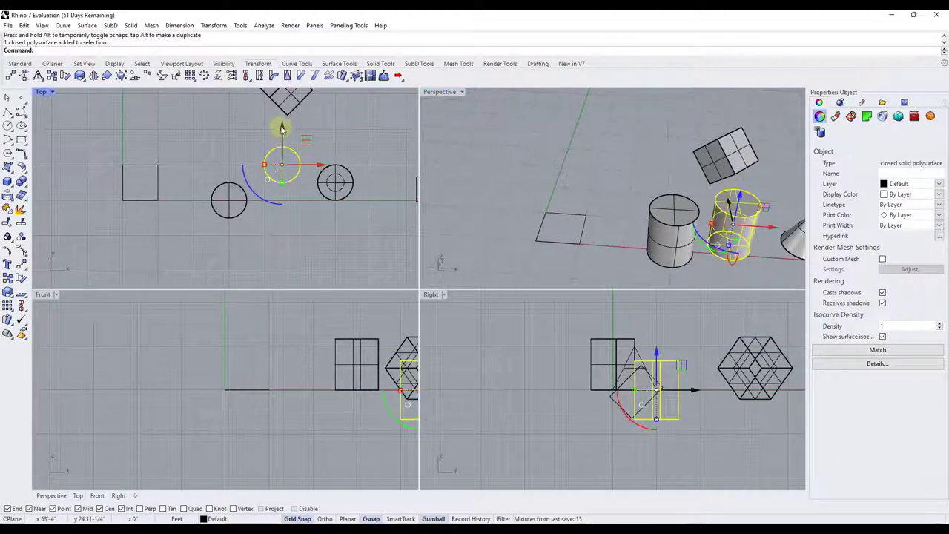
left_click_drag(281, 129, 336, 183)
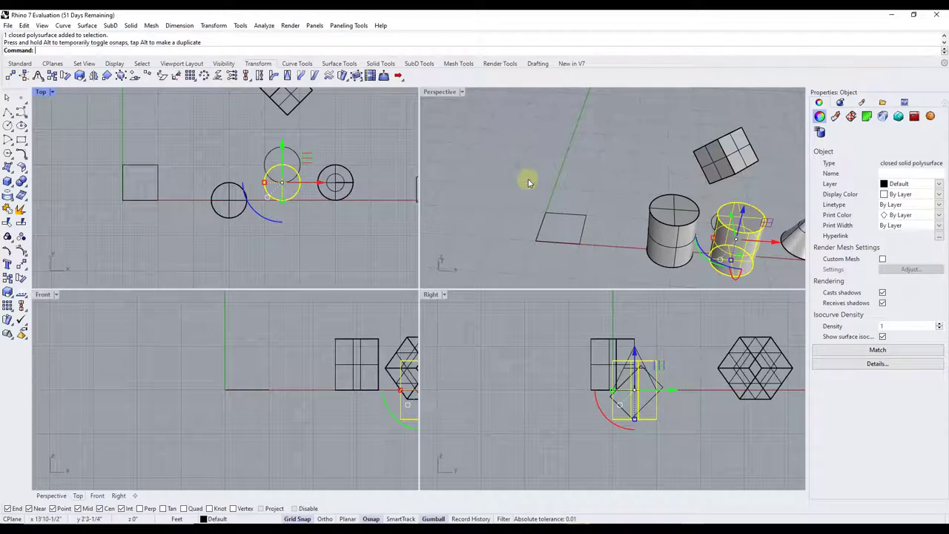
Step: Turn off Rotate View Around Gumball and examine how the perspective view orbits with the middle cylinder selected
right_click_drag(529, 180, 676, 189)
scroll(674, 187, "up", 3)
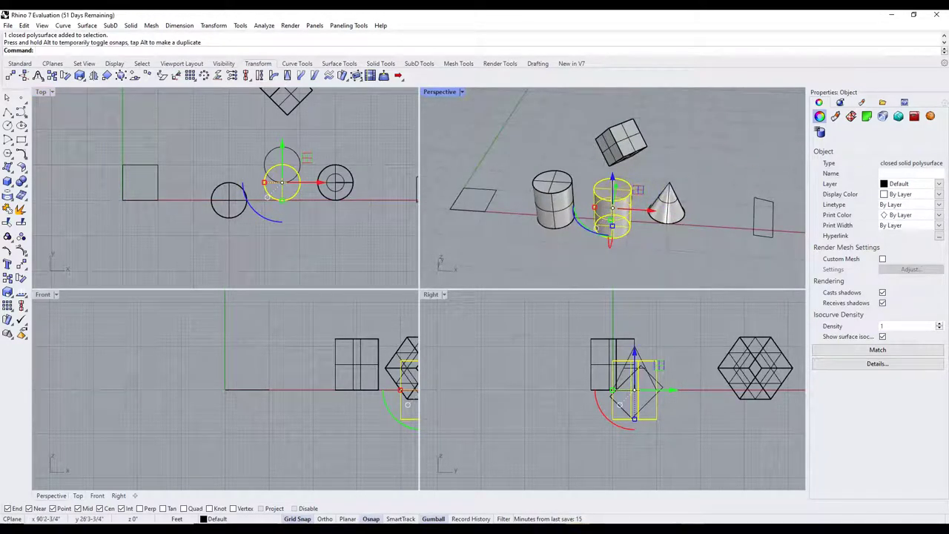
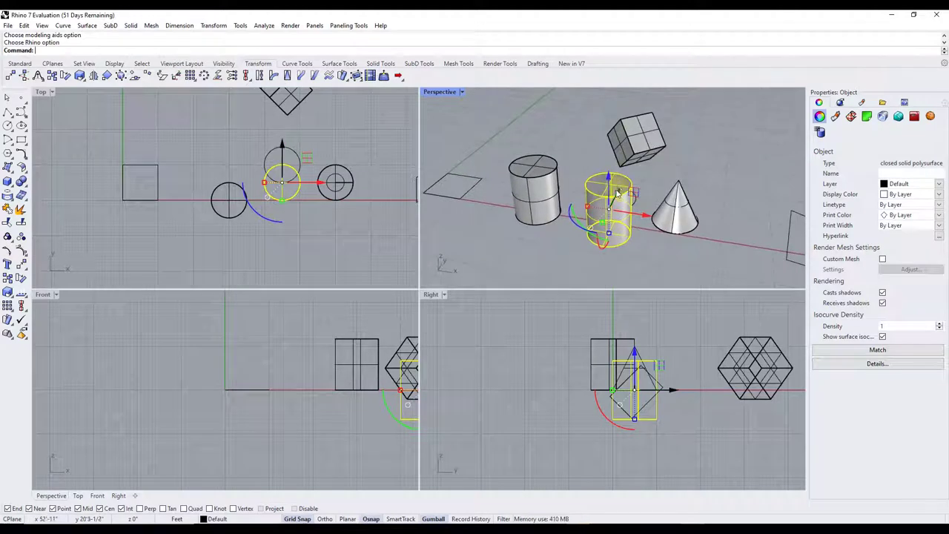
scroll(626, 179, "up", 2)
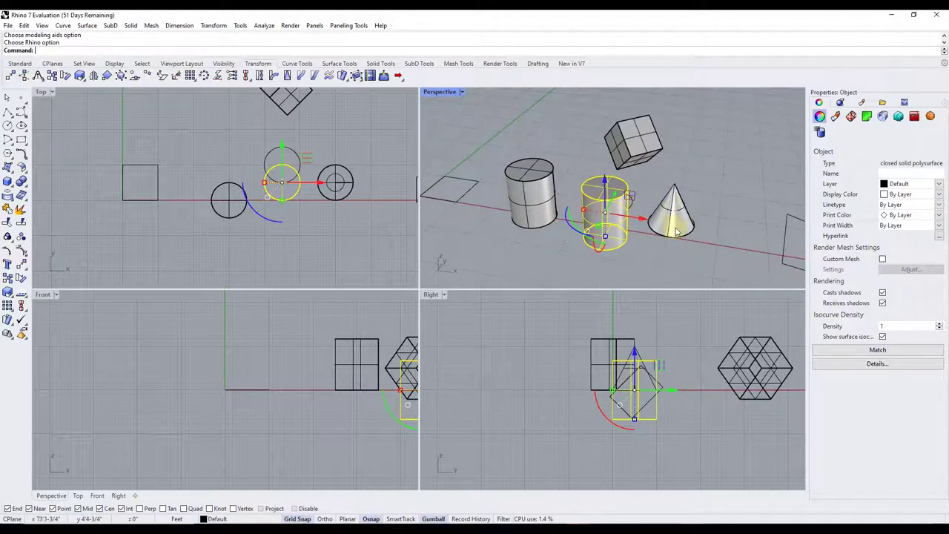
right_click_drag(674, 232, 730, 205)
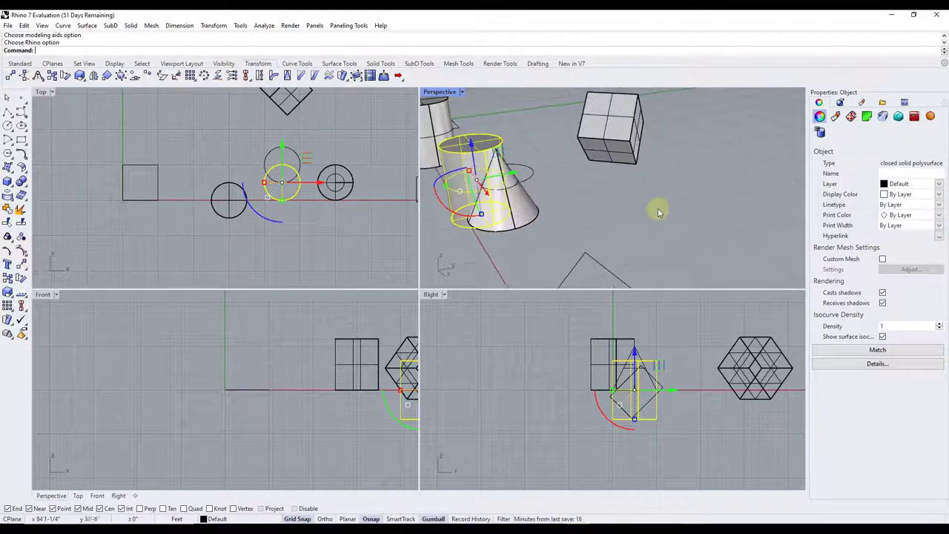
right_click_drag(657, 213, 726, 210)
right_click_drag(656, 231, 522, 282)
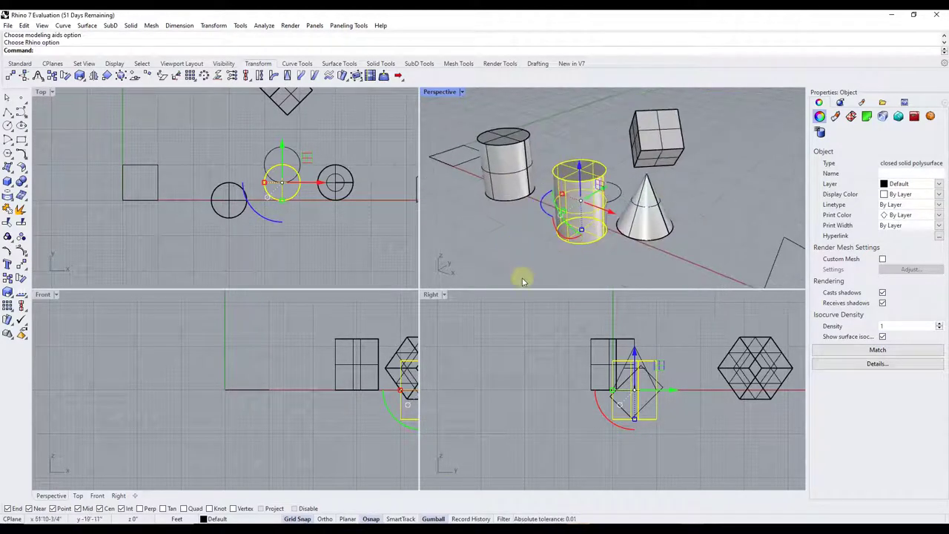
Step: Turn on Rotate View Around Gumball and orbit the perspective view around the middle cylinder and the cone
right_click(432, 518)
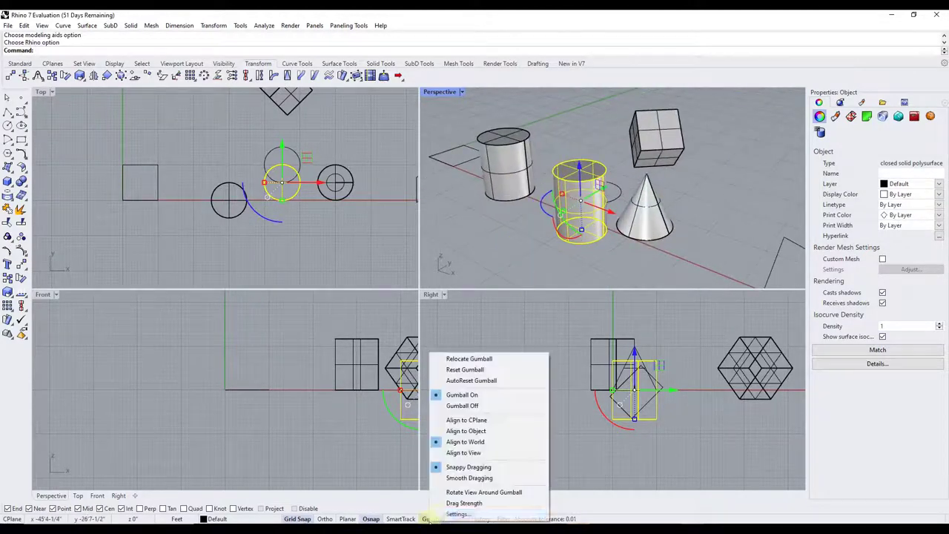
left_click(484, 492)
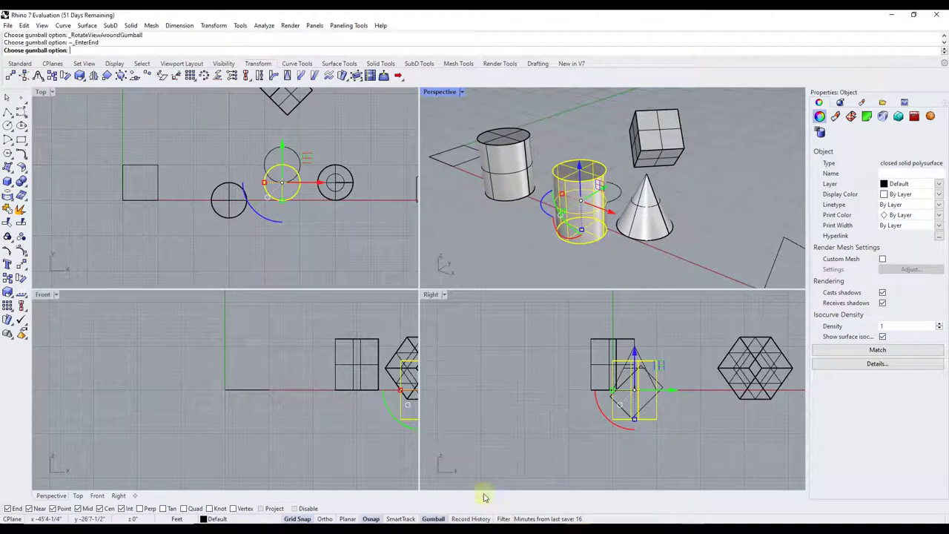
mouse_move(593, 201)
right_mouse_down()
mouse_move(640, 205)
mouse_move(572, 203)
mouse_move(593, 200)
right_mouse_up()
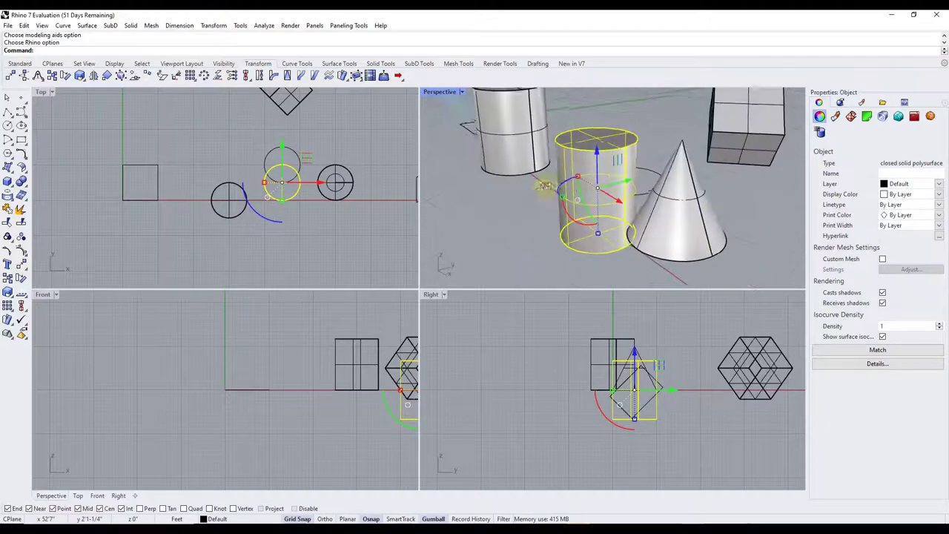
left_click(708, 181)
right_click_drag(708, 181, 671, 174)
scroll(645, 182, "up", 3)
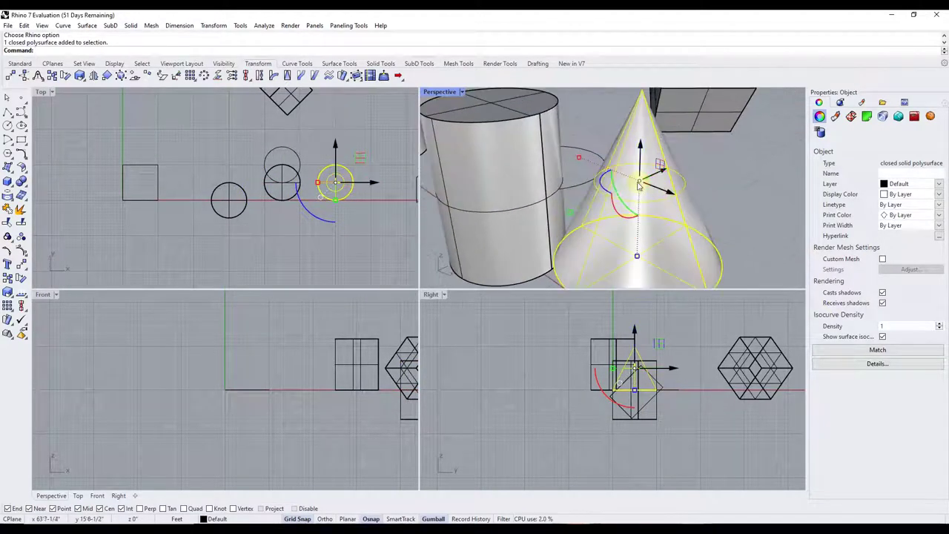
scroll(641, 187, "down", 6)
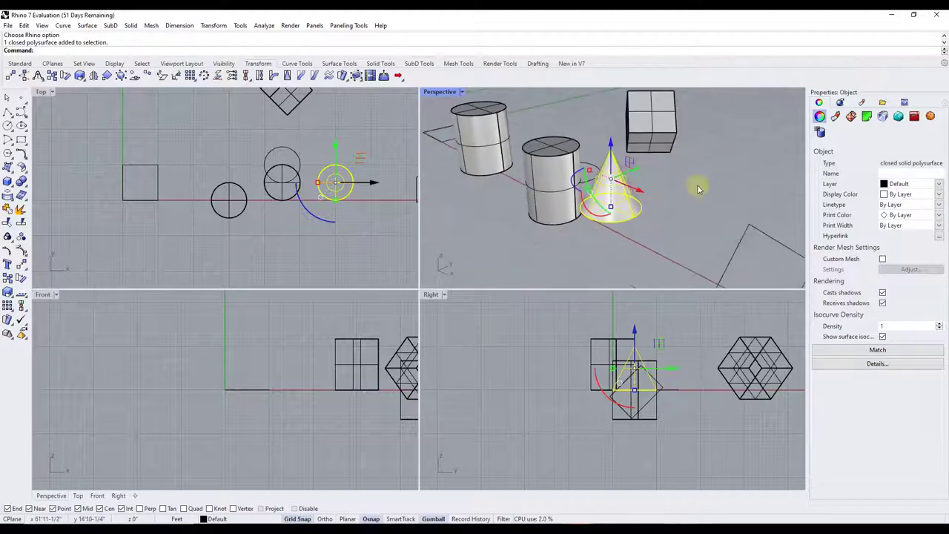
right_click_drag(627, 197, 710, 181)
Step: Select the rotated cube and the first cylinder in turn, and examine how the view orbits and zooms around the selected object's Gumball
left_click(663, 132)
left_click(480, 177)
right_click_drag(504, 178, 464, 155)
right_click_drag(567, 162, 536, 177)
scroll(593, 191, "up", 6)
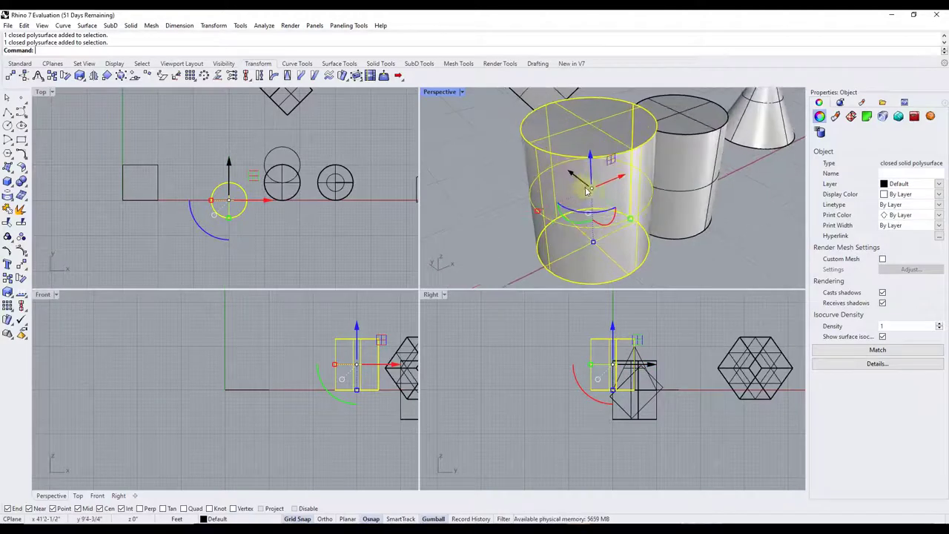
scroll(597, 195, "down", 6)
right_click_drag(597, 195, 569, 185)
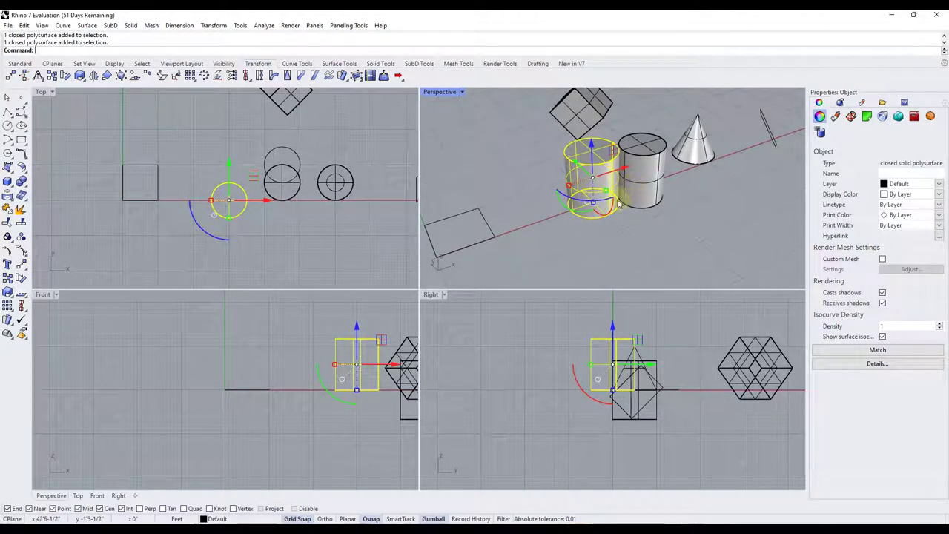
scroll(601, 174, "down", 3)
scroll(586, 170, "up", 3)
scroll(586, 170, "down", 5)
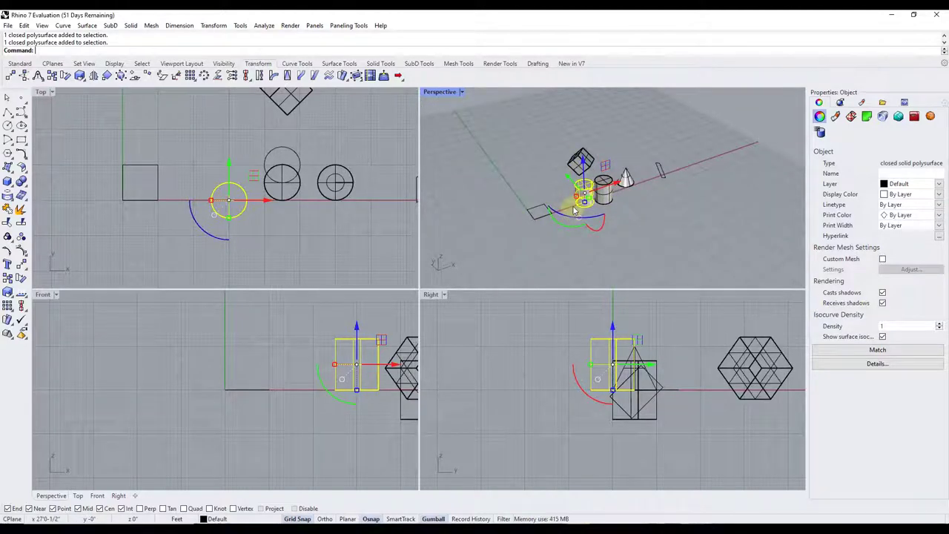
scroll(586, 197, "up", 6)
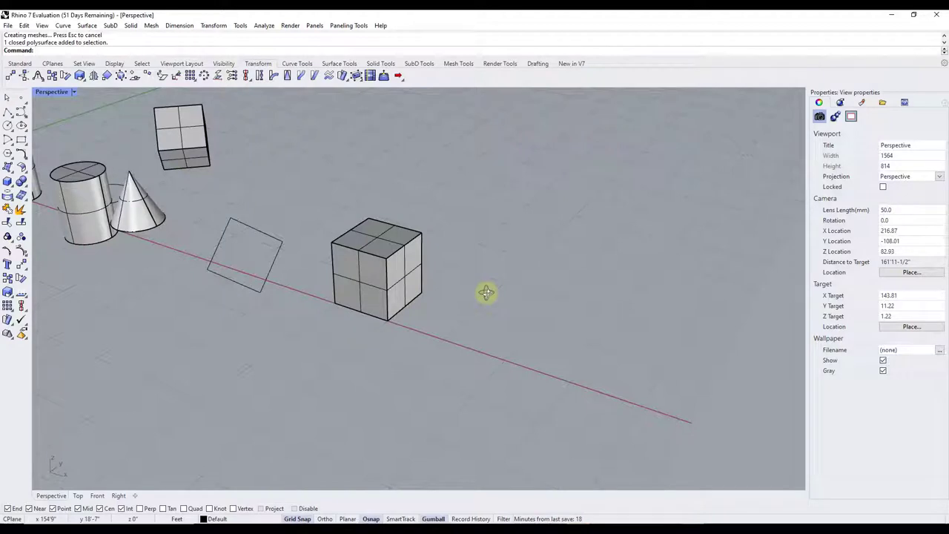
Step: Duplicate the upright cube about 24' along the world Y axis with the Gumball
left_click(412, 280)
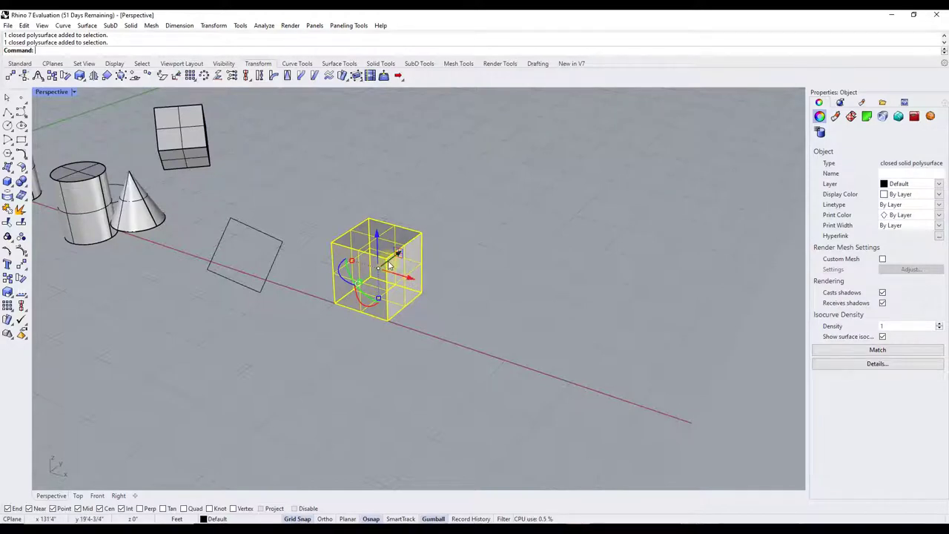
left_click_drag(389, 263, 477, 260)
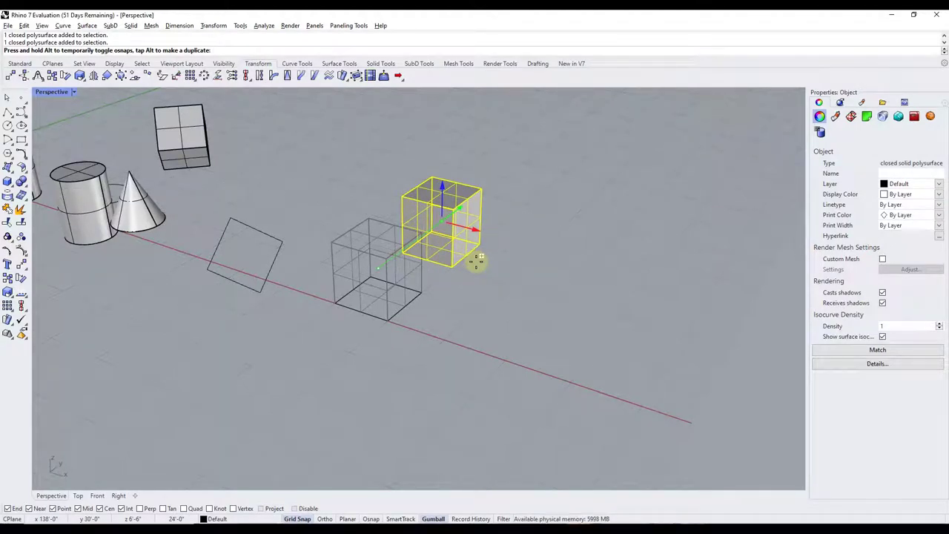
key("alt")
left_click_drag(479, 258, 480, 259)
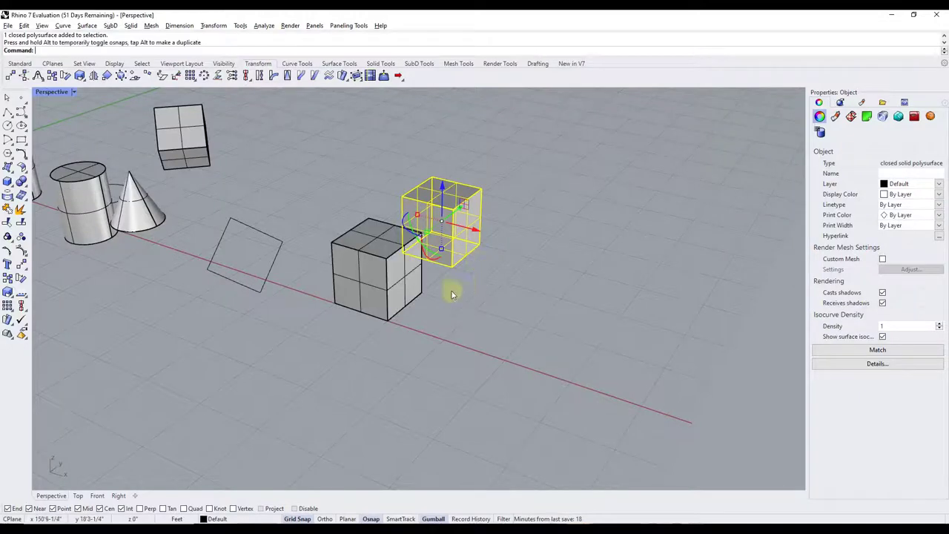
Step: Duplicate the pair of upright cubes along the Y axis with the Gumball to make an evenly spaced row of four
left_click_drag(315, 155, 565, 383)
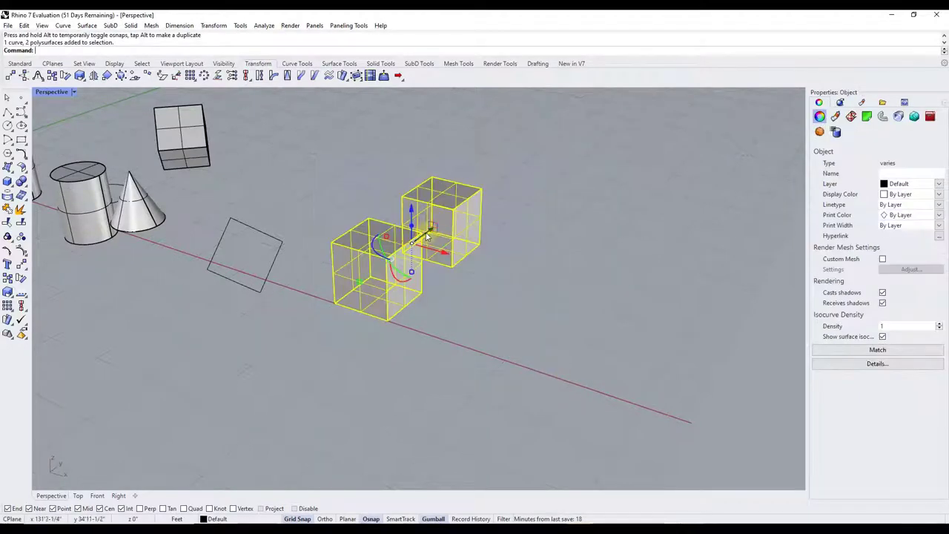
left_click_drag(427, 235, 521, 168)
left_click(343, 140)
Step: Duplicate the row of four cubes twice along the X axis with the Gumball to form three parallel rows
left_click_drag(310, 105, 642, 333)
mouse_move(496, 212)
left_mouse_down()
mouse_move(602, 227)
mouse_move(577, 222)
left_mouse_up()
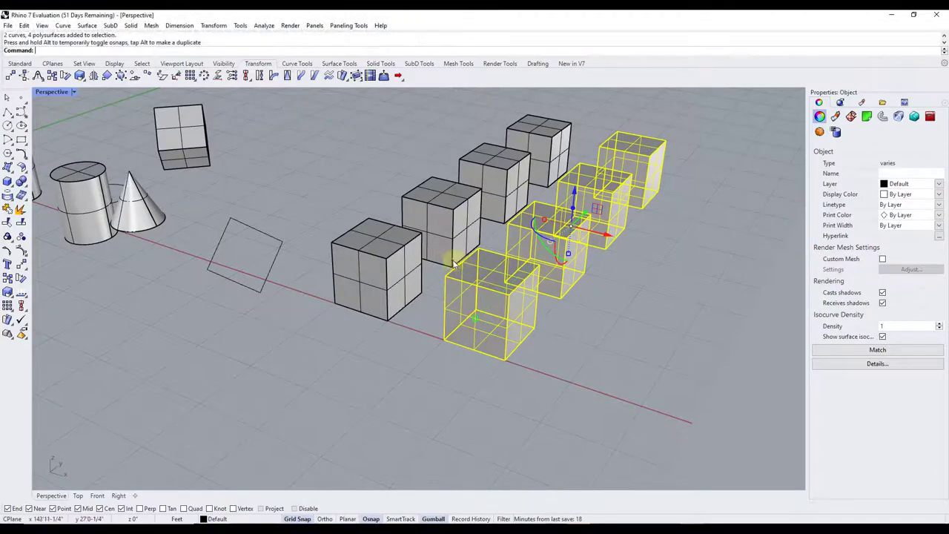
right_click_drag(438, 262, 578, 226)
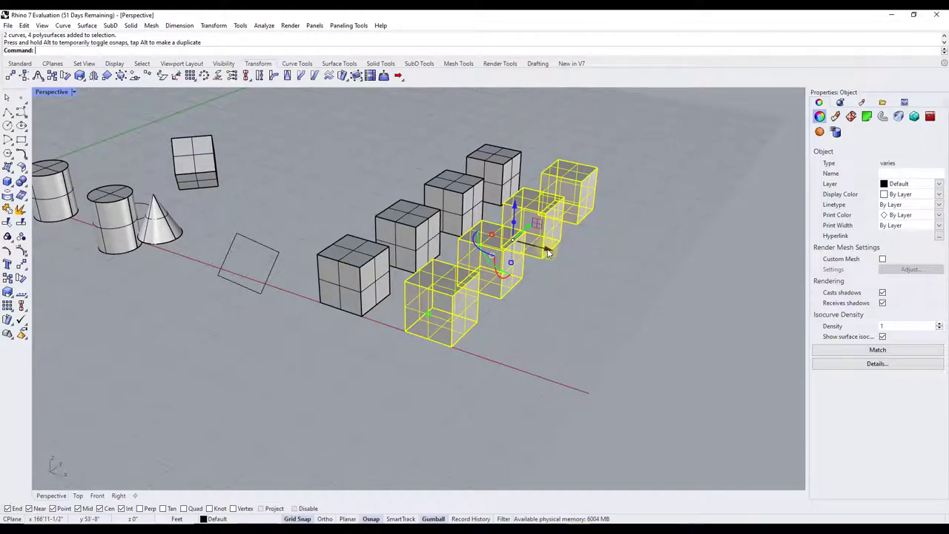
left_click_drag(548, 254, 650, 272)
left_click(754, 252)
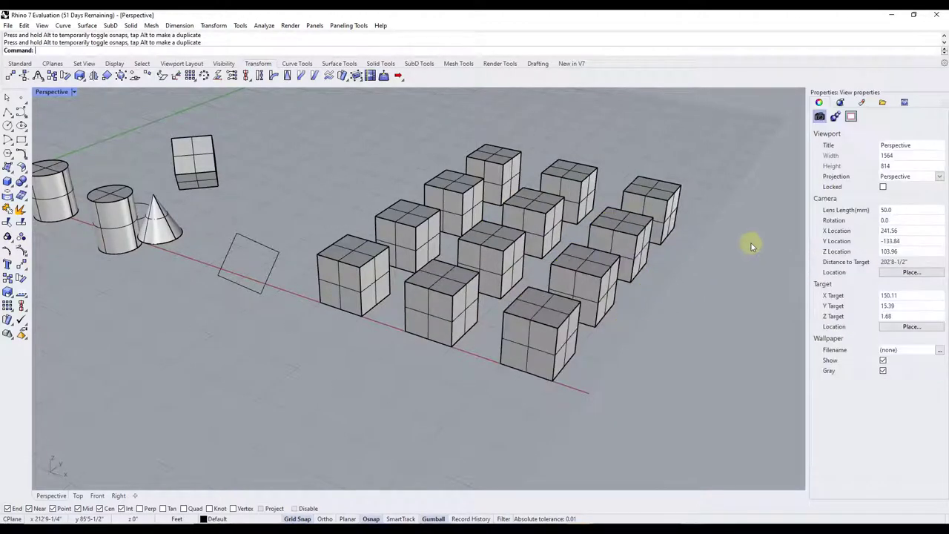
scroll(682, 240, "up", 3)
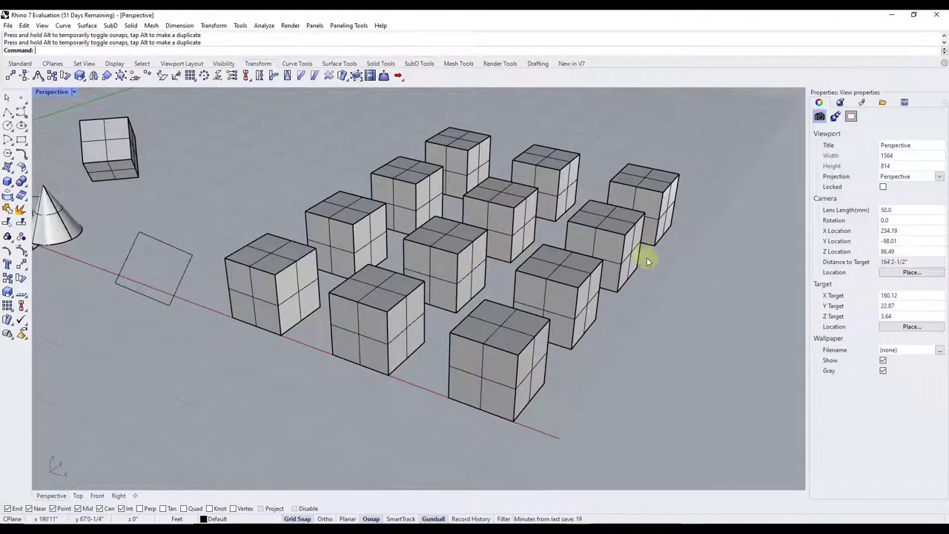
scroll(372, 303, "down", 3)
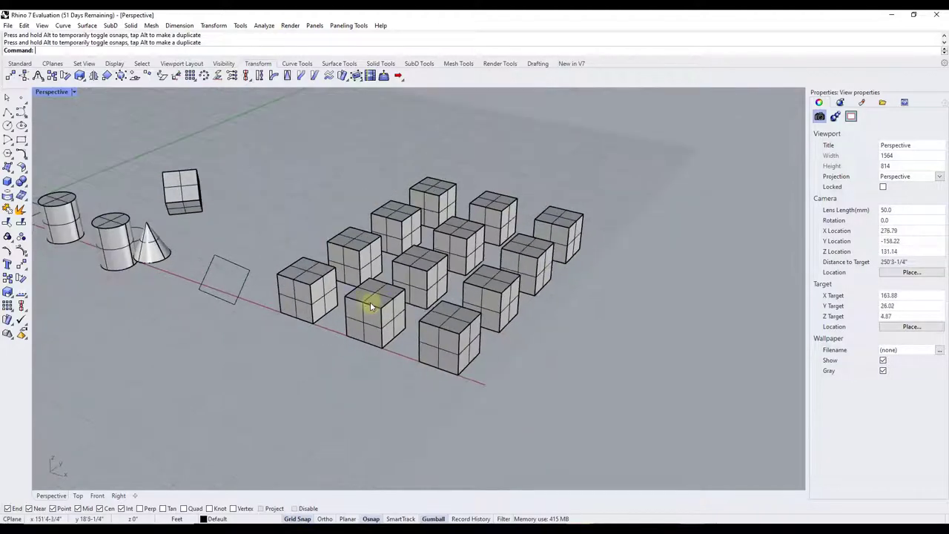
scroll(561, 226, "down", 1)
scroll(487, 265, "down", 1)
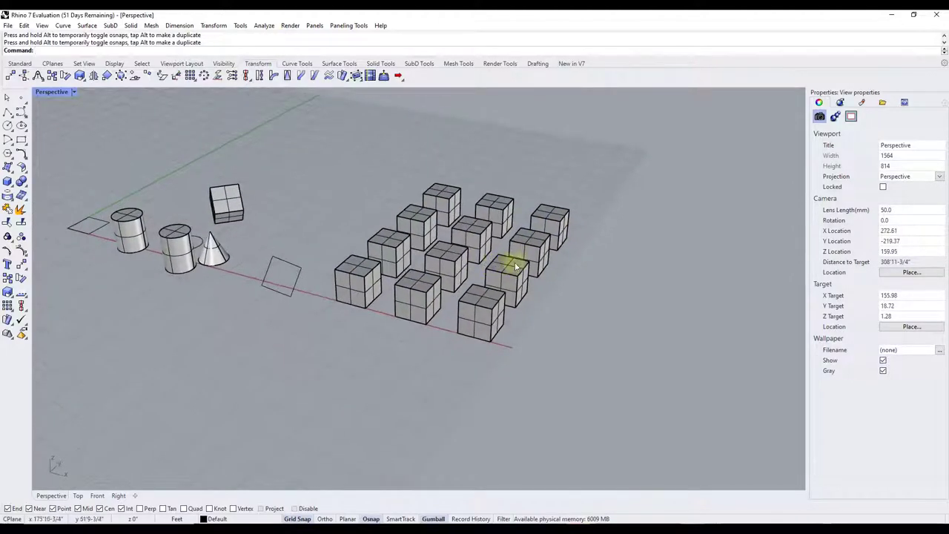
Step: Move the front corner cube of the grid well away from the other cubes along the negative Y axis with the Gumball
right_click_drag(576, 254, 548, 252)
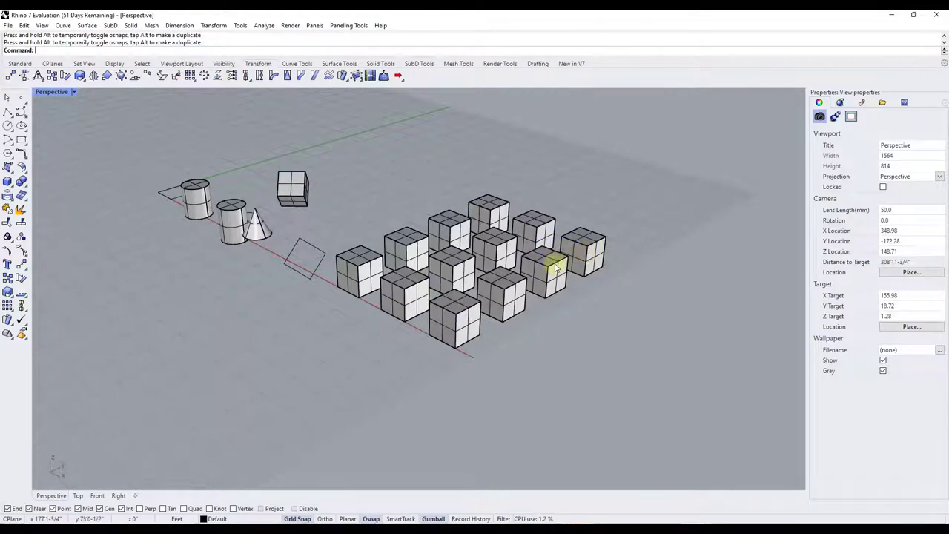
left_click(455, 321)
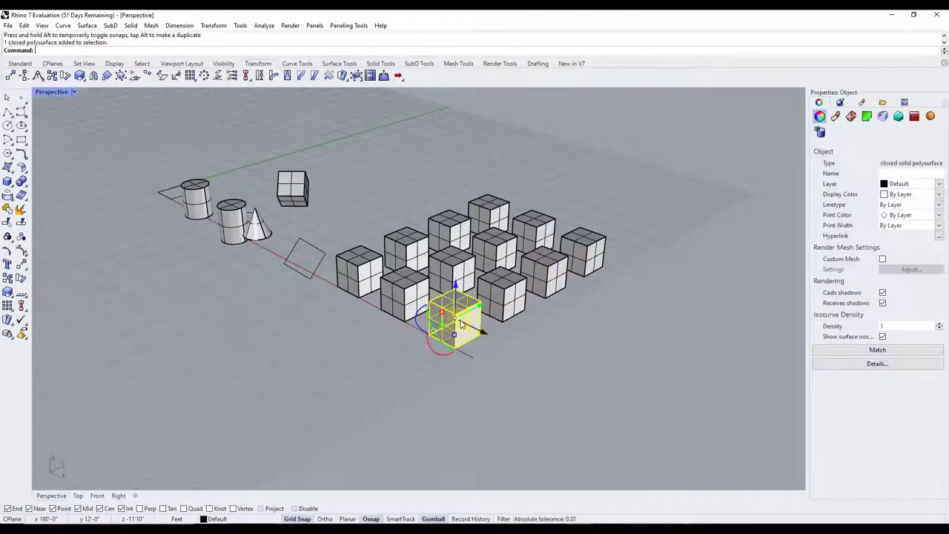
left_click_drag(480, 311, 356, 374)
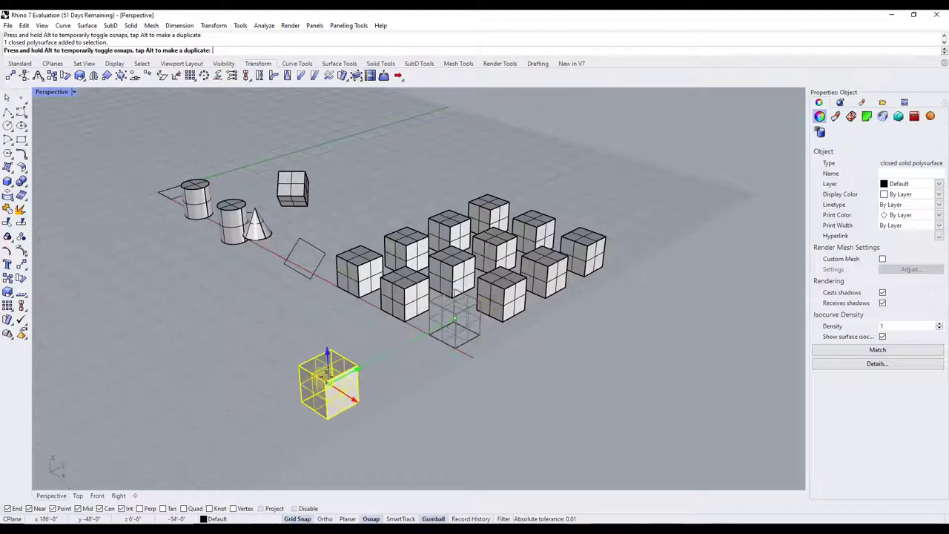
scroll(319, 386, "up", 5)
right_click_drag(406, 256, 420, 344)
key("Escape")
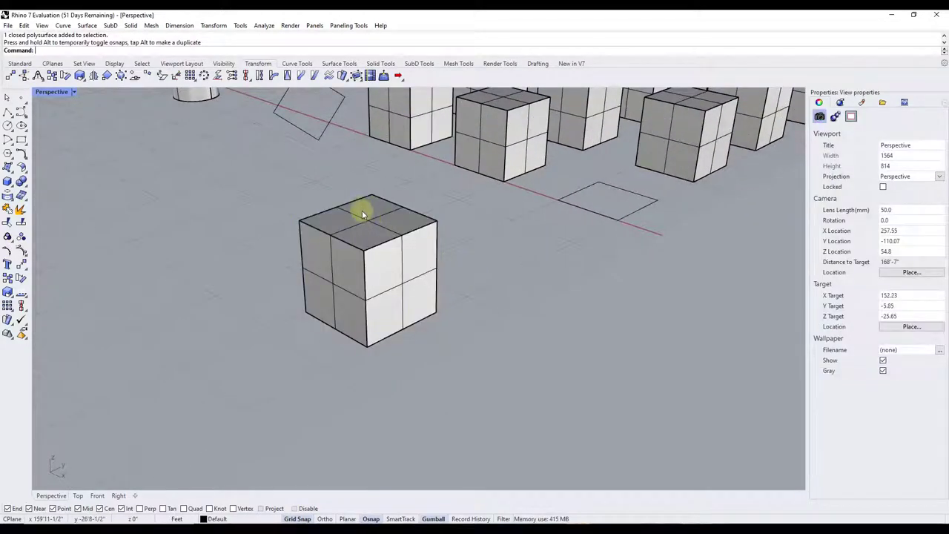
Step: Select the separated cube's top and side faces as sub-objects and the whole cube, and examine how the Gumball differs for each selection
left_click(362, 210, "ctrl+shift")
left_click(393, 269, "ctrl+shift")
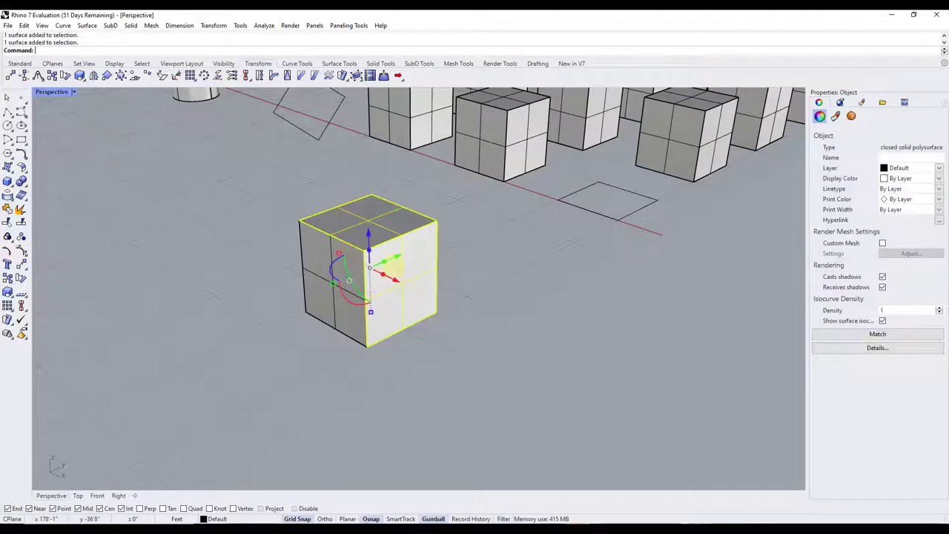
left_click(358, 222, "ctrl+shift")
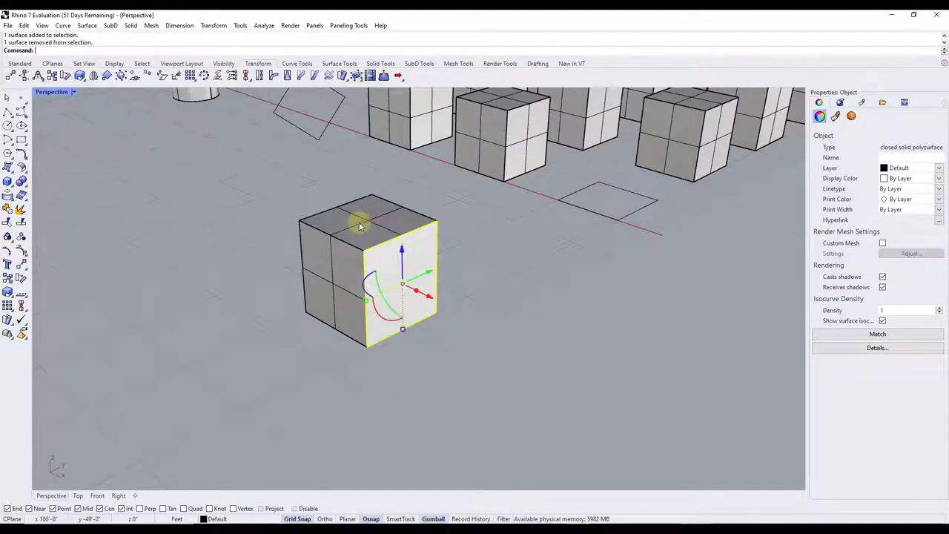
left_click(399, 263, "ctrl+shift")
left_click(386, 276)
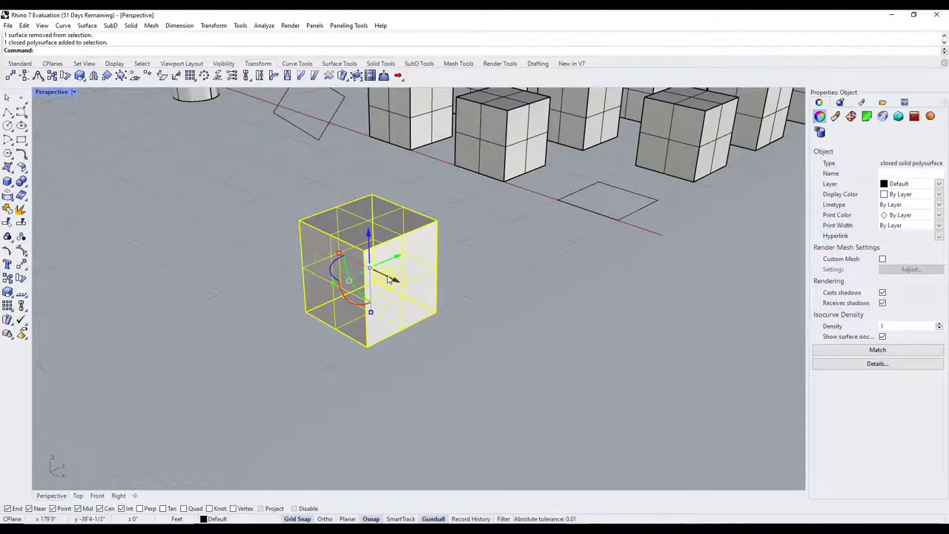
right_click(549, 284)
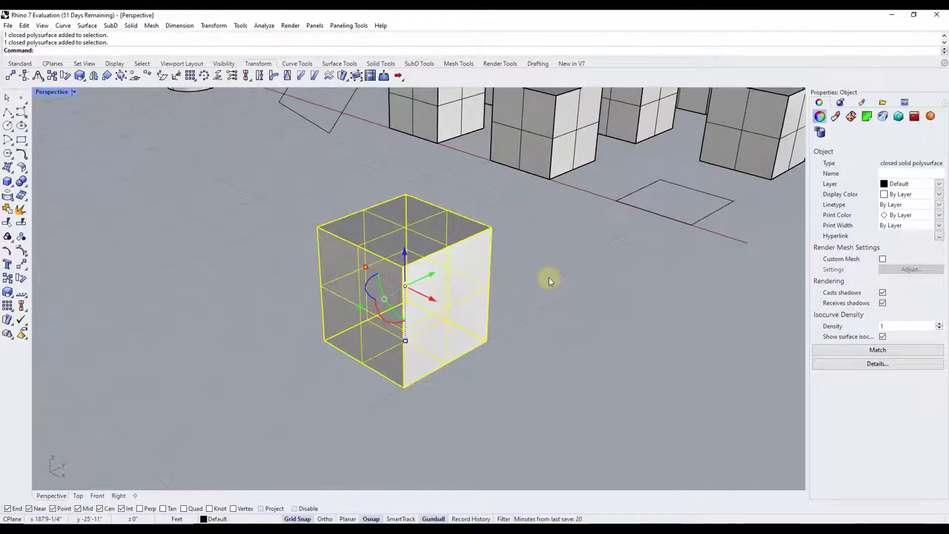
left_click(549, 276)
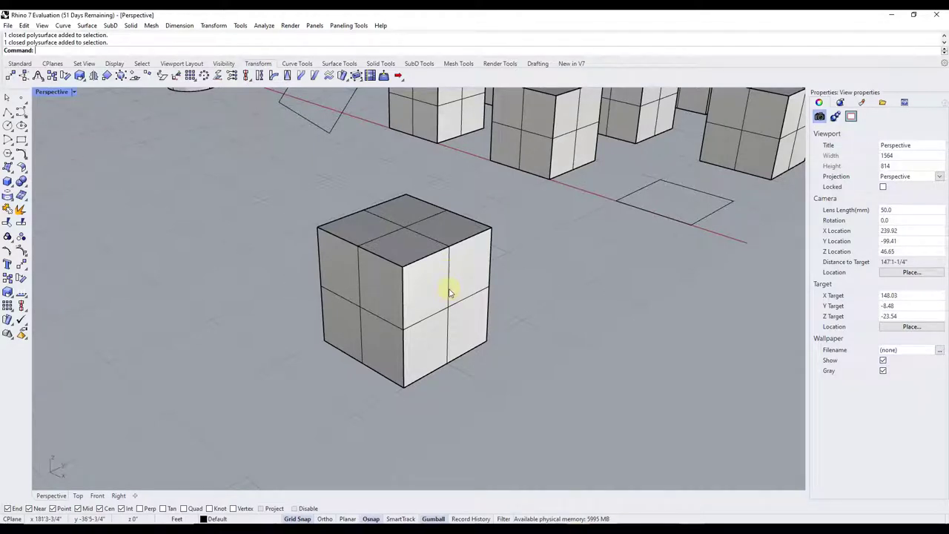
Step: Move only the separated cube's X-facing side face outward and back inward with the Gumball to make a narrower box
left_click(449, 291, "ctrl+shift")
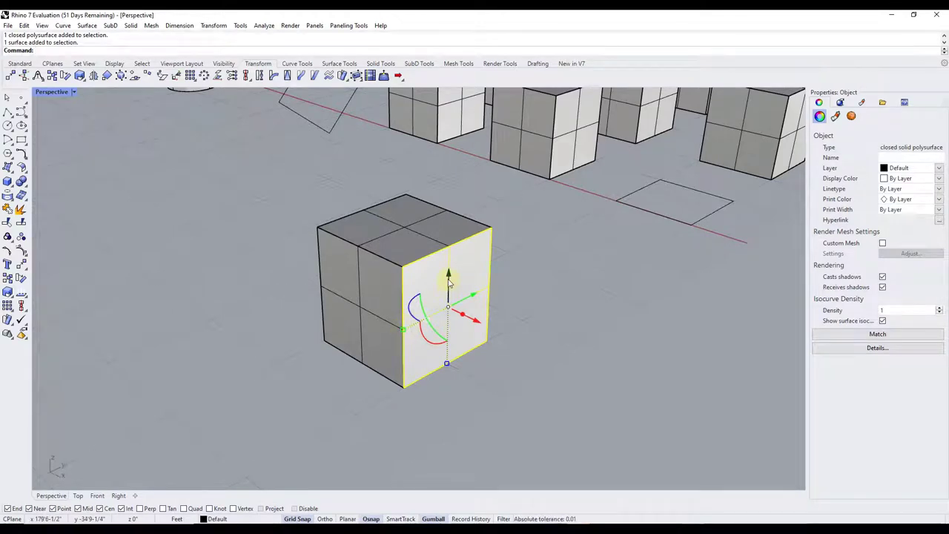
left_click_drag(477, 325, 582, 330)
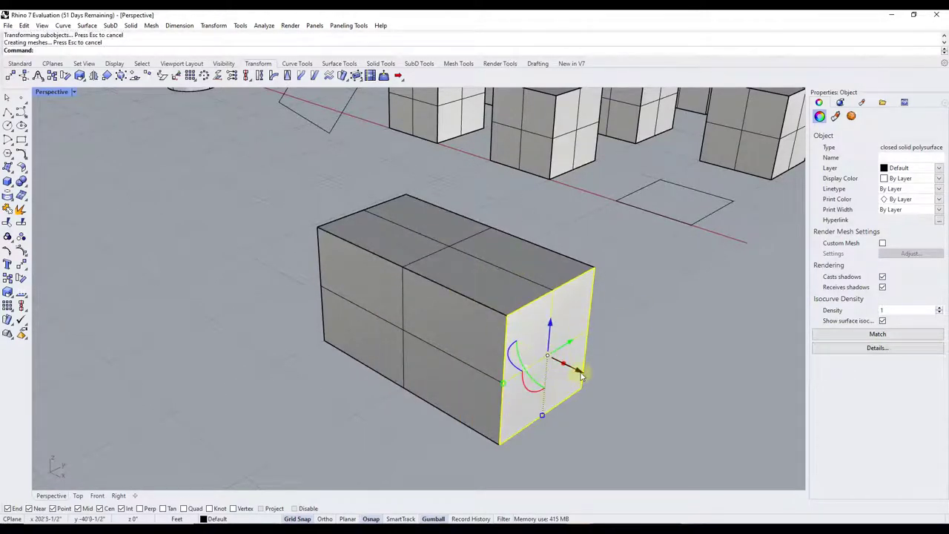
left_click_drag(581, 375, 462, 239)
key("Escape")
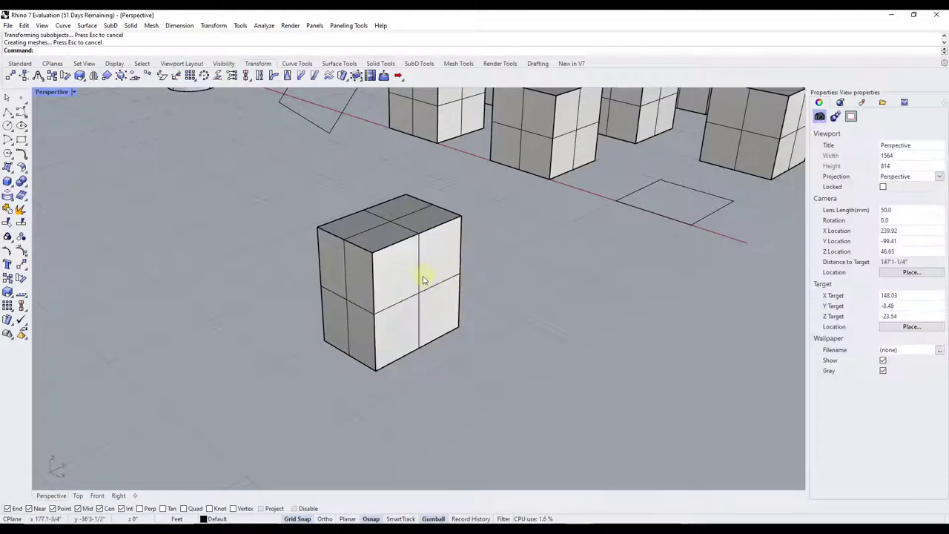
Step: Select the vertex at the far upper corner of the narrowed box and pull it away from the box with the Gumball
left_click(407, 220, "ctrl+shift")
key("Escape")
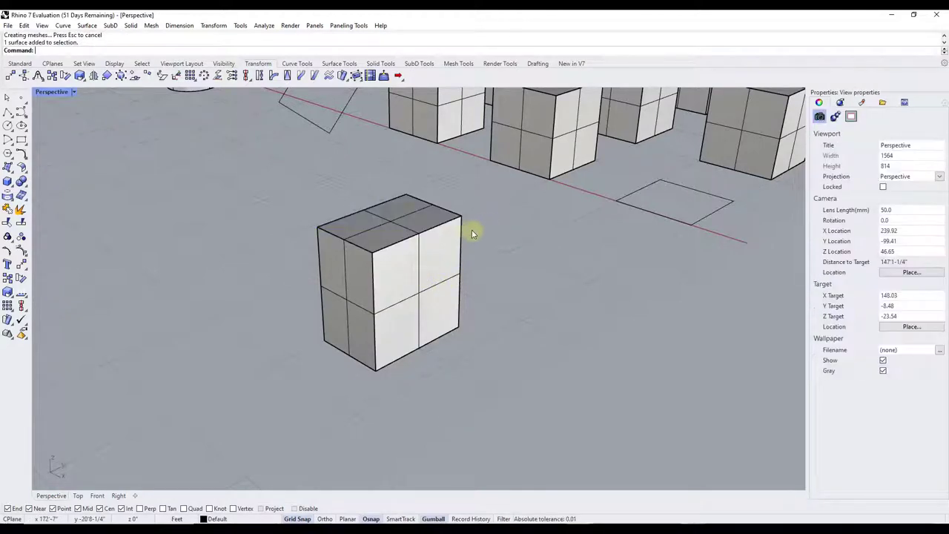
left_click(461, 219, "ctrl+shift")
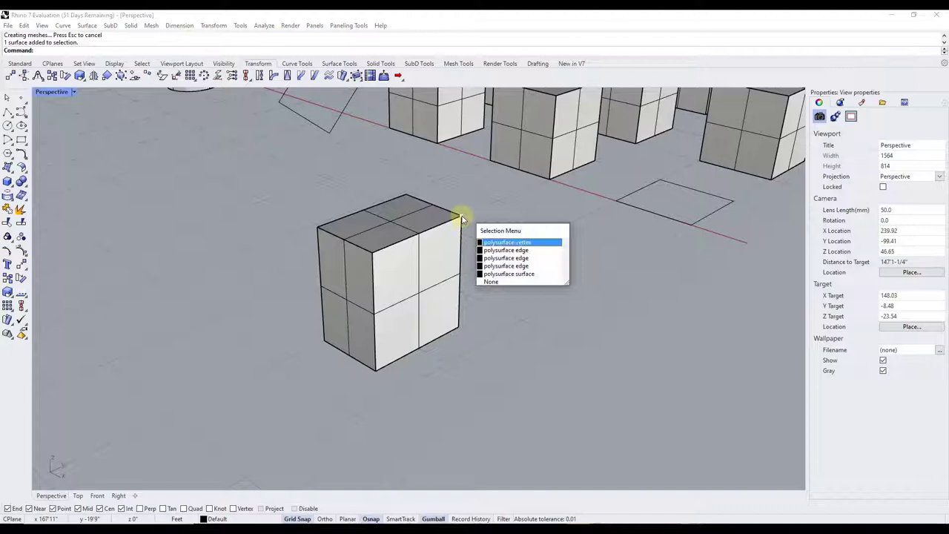
left_click(504, 242)
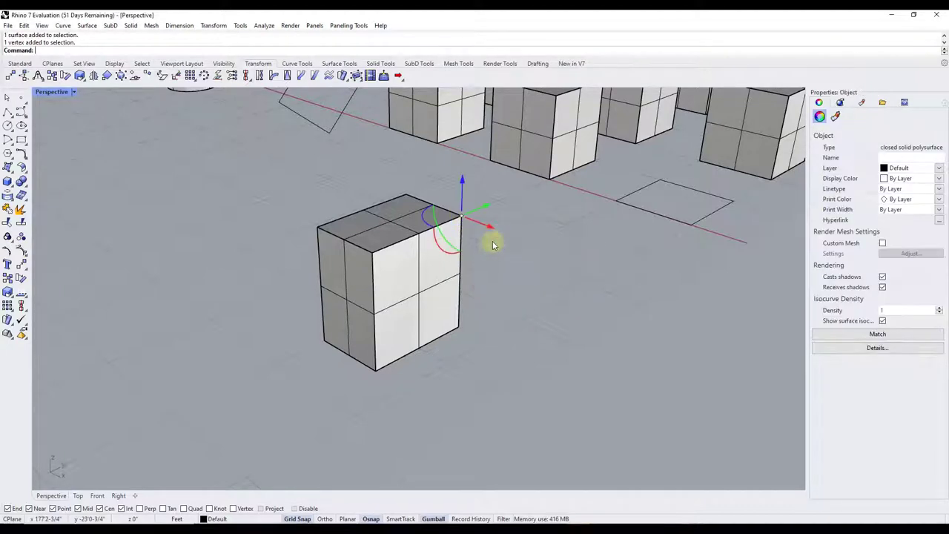
left_click_drag(478, 208, 434, 175)
right_click_drag(520, 240, 456, 193)
left_click_drag(470, 191, 531, 194)
right_click_drag(509, 233, 519, 267)
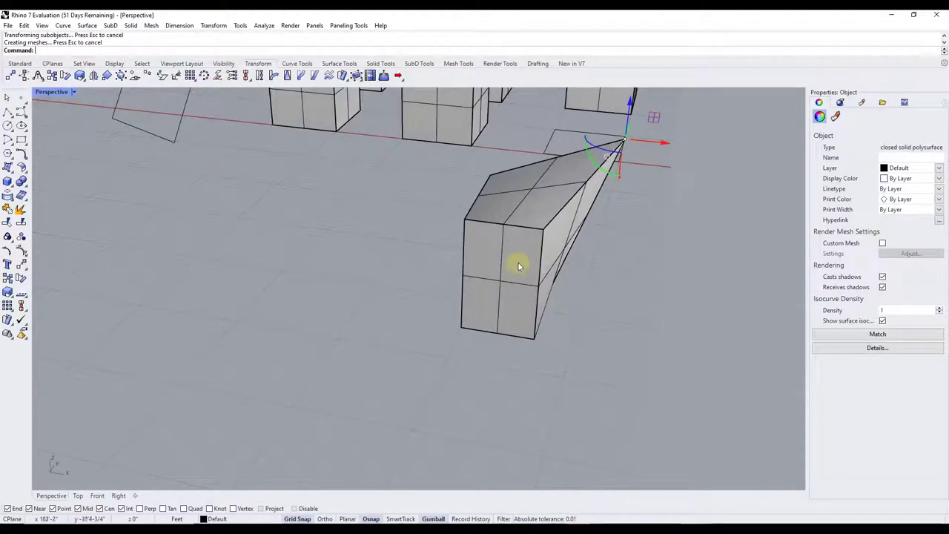
Step: Add the adjacent upper front vertex to the selection and move both vertices outward along the X axis
left_click(542, 233, "ctrl+shift")
left_click(563, 256)
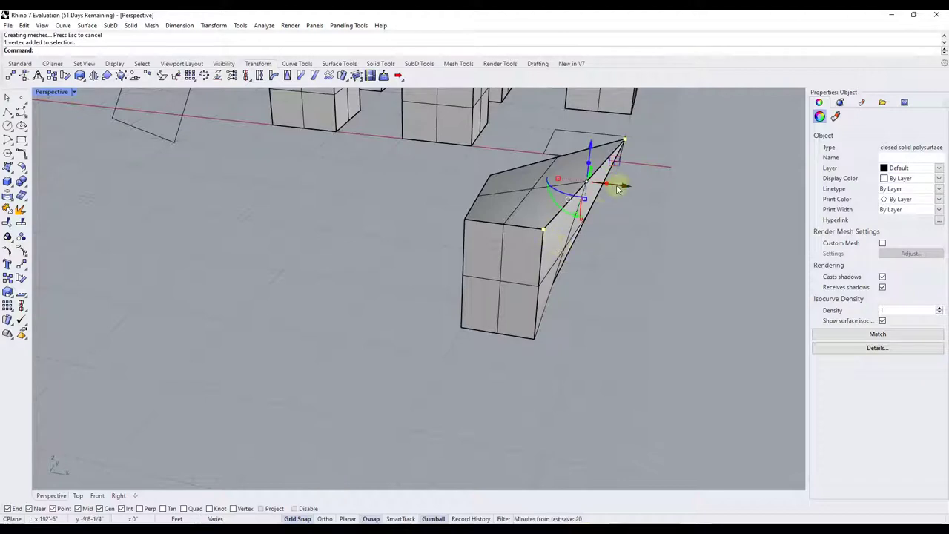
left_click_drag(617, 188, 642, 226)
left_click(630, 282)
left_click(535, 278)
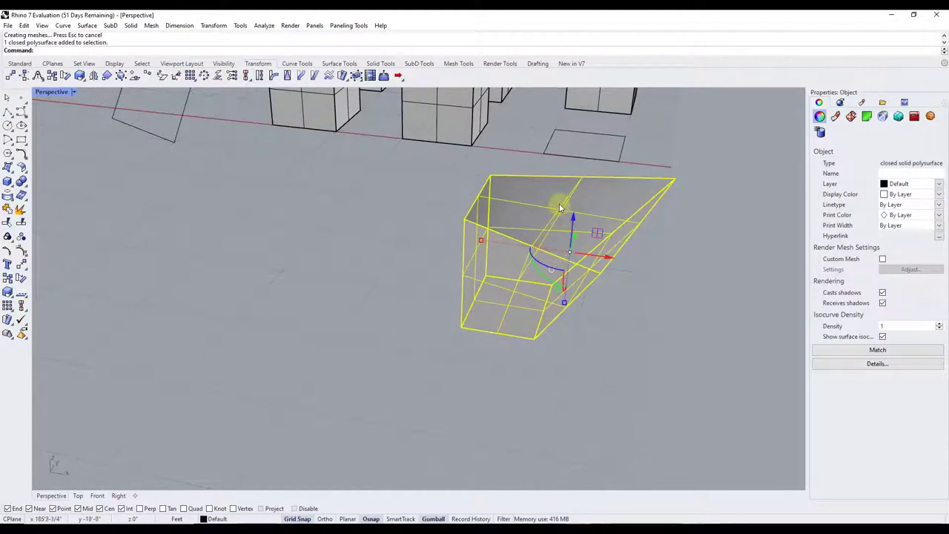
left_click(701, 237)
Step: Select the distorted box's top face and an adjoining side face together and move them along the Y axis
left_click(544, 210, "ctrl+shift")
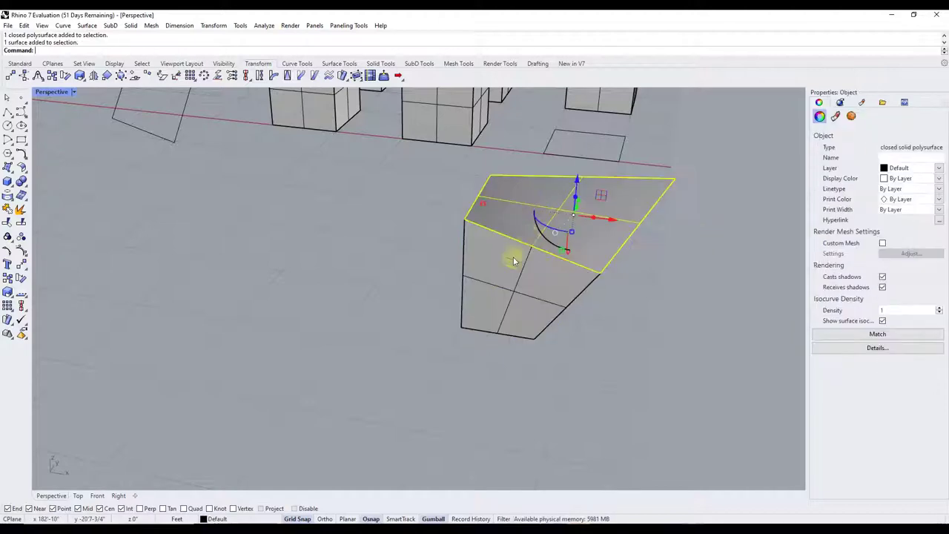
left_click(538, 317, "ctrl+shift")
right_click_drag(607, 271, 602, 272)
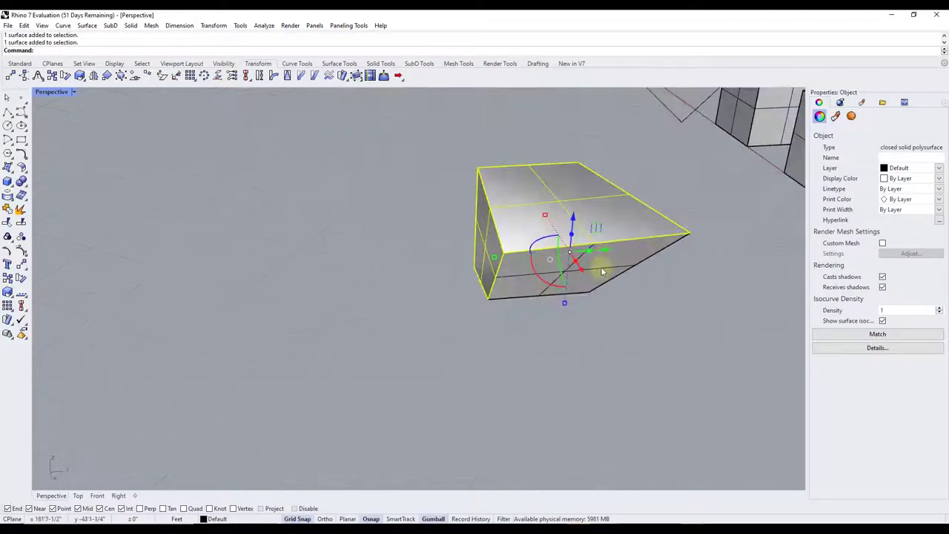
left_click_drag(605, 253, 514, 172)
right_click_drag(568, 237, 502, 247)
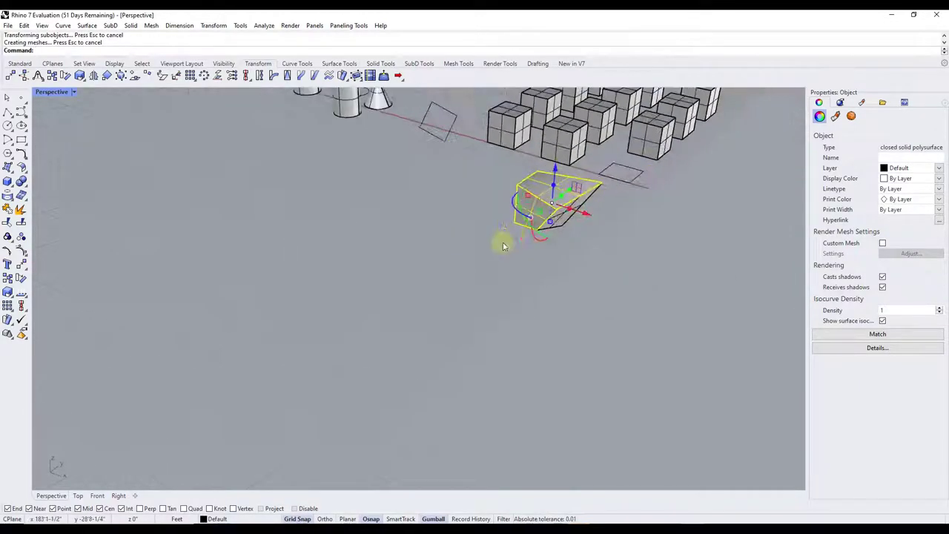
left_click(503, 242)
Step: Draw a circle in the open area in front of the distorted box and extrude it upward into a solid cylinder with the Gumball
right_click_drag(669, 178, 570, 242)
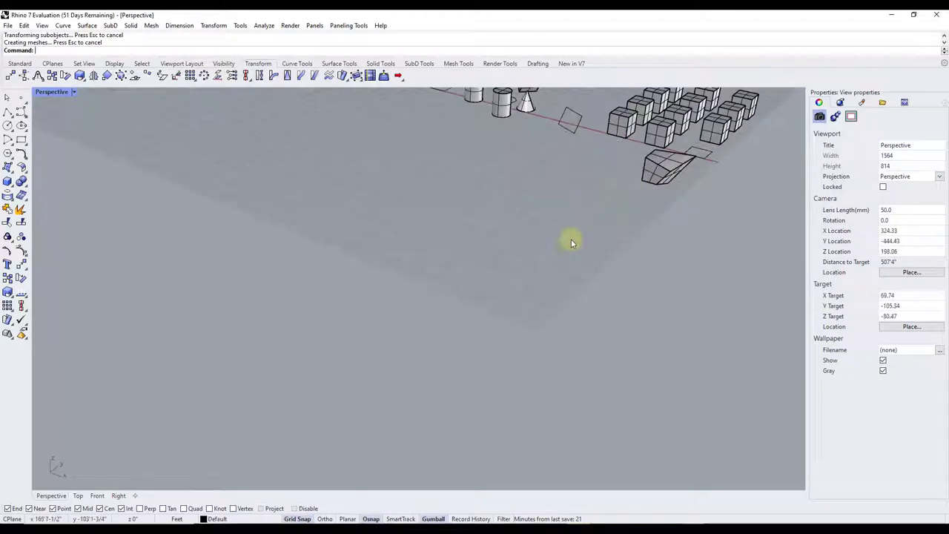
left_click(571, 242)
left_click(627, 208)
right_click_drag(638, 216, 580, 219)
left_click(529, 229)
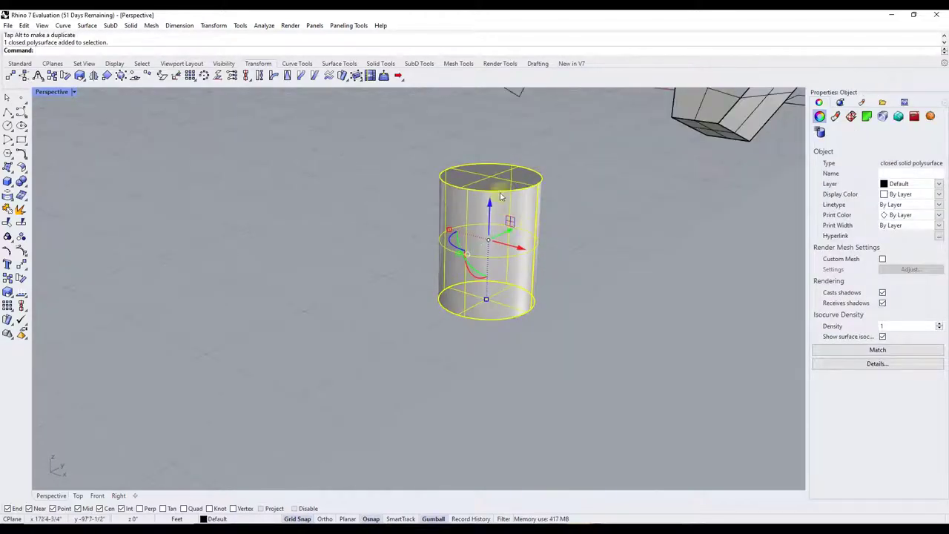
left_click(571, 181)
Step: Select only the new cylinder's top face and extrude it upward with the Gumball to add a second section
left_click(503, 177, "ctrl+shift")
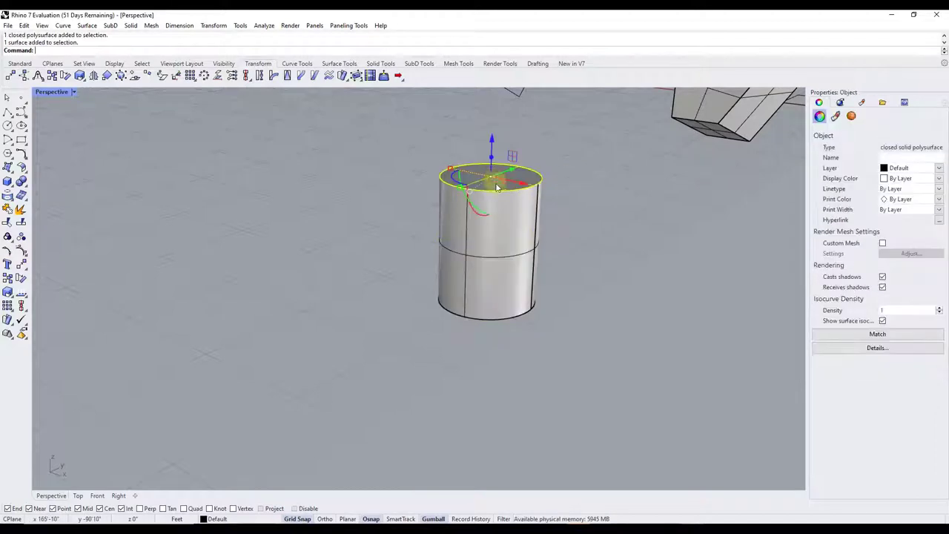
left_click_drag(491, 159, 494, 130)
key("Escape")
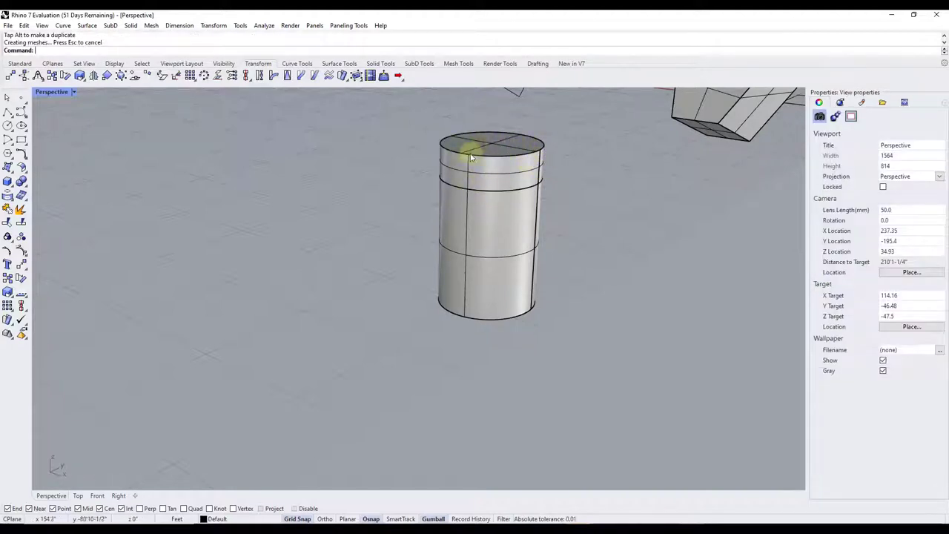
left_click(470, 157)
key("Escape")
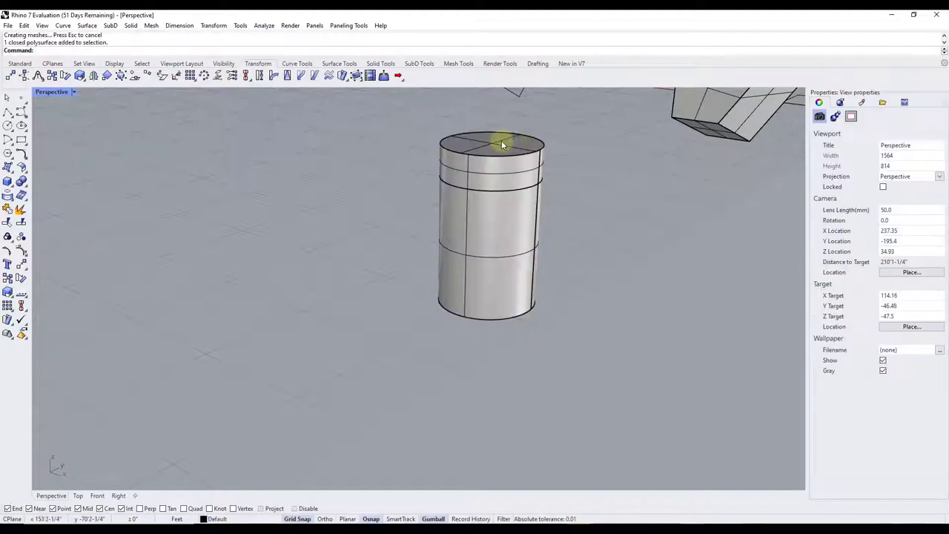
Step: Scale the cylinder's top face down evenly in both directions with the Gumball to taper the upper section
left_click(504, 145, "ctrl+shift")
right_click_drag(556, 150, 463, 165)
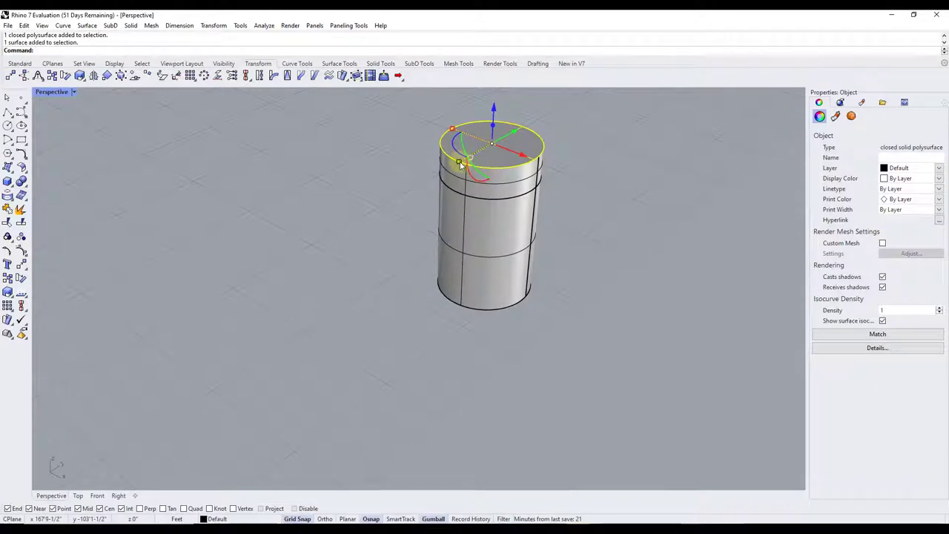
left_click_drag(459, 165, 471, 160)
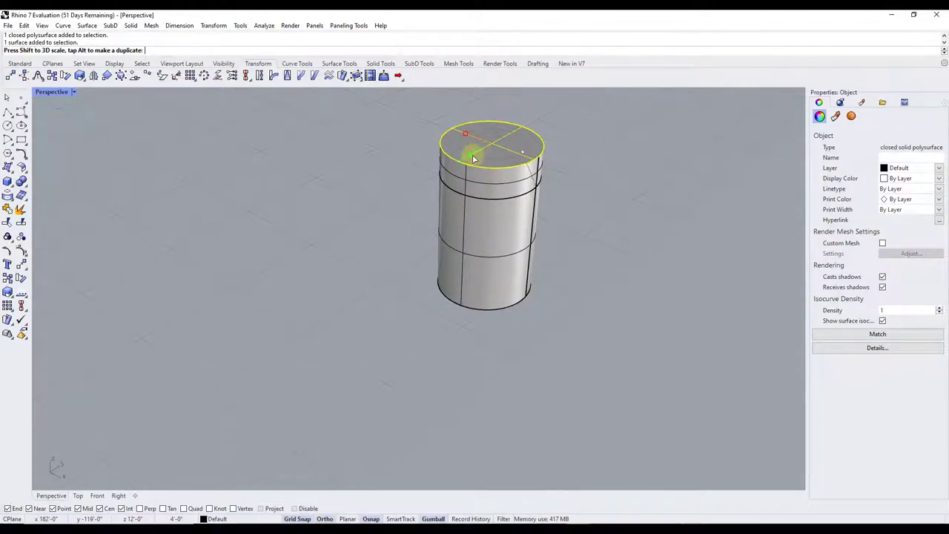
left_click_drag(472, 159, 472, 160)
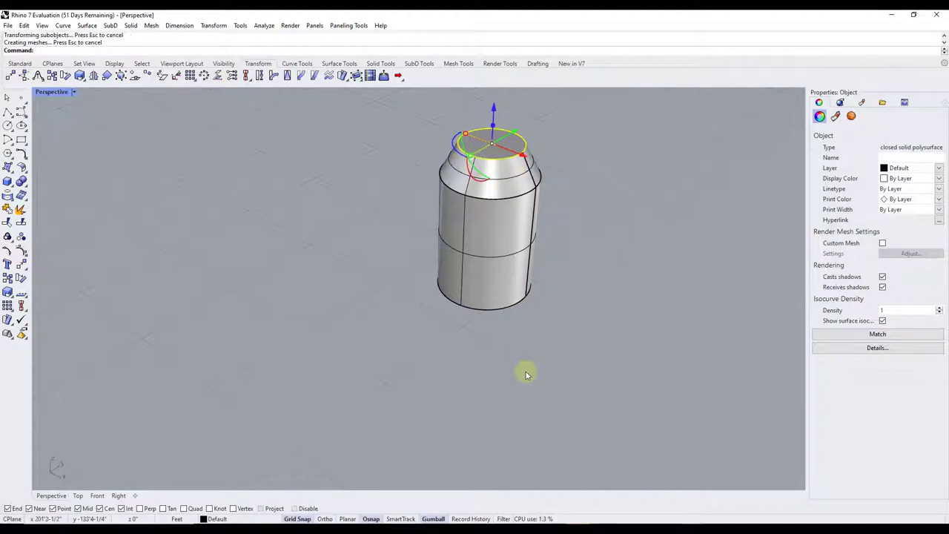
Step: Extrude the tapered cylinder's top face downward into the solid with the Gumball to create a recess
right_click_drag(525, 373, 515, 281)
scroll(507, 172, "up", 3)
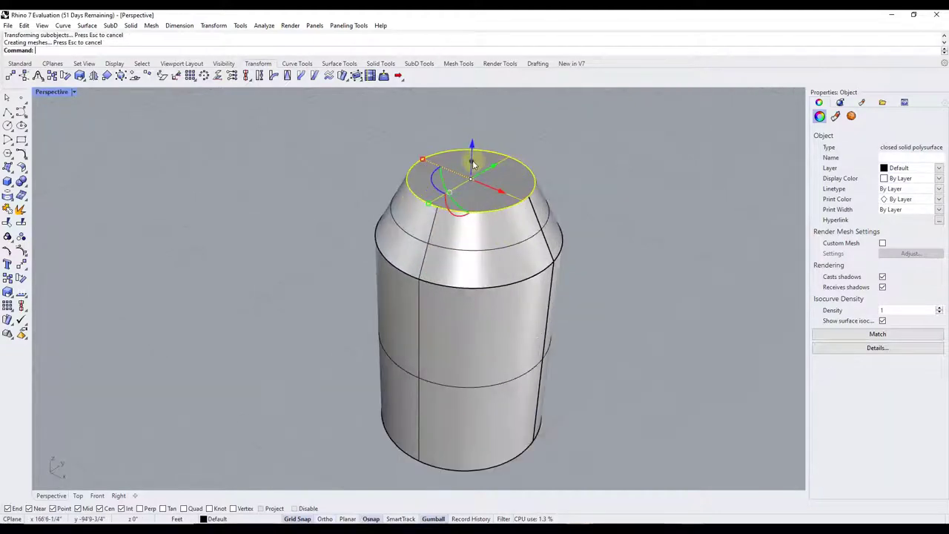
left_click_drag(472, 164, 467, 214)
key("Escape")
Step: Select the recessed cylinder and examine its opening and inner faces from several angles and distances
right_click_drag(561, 254, 511, 333)
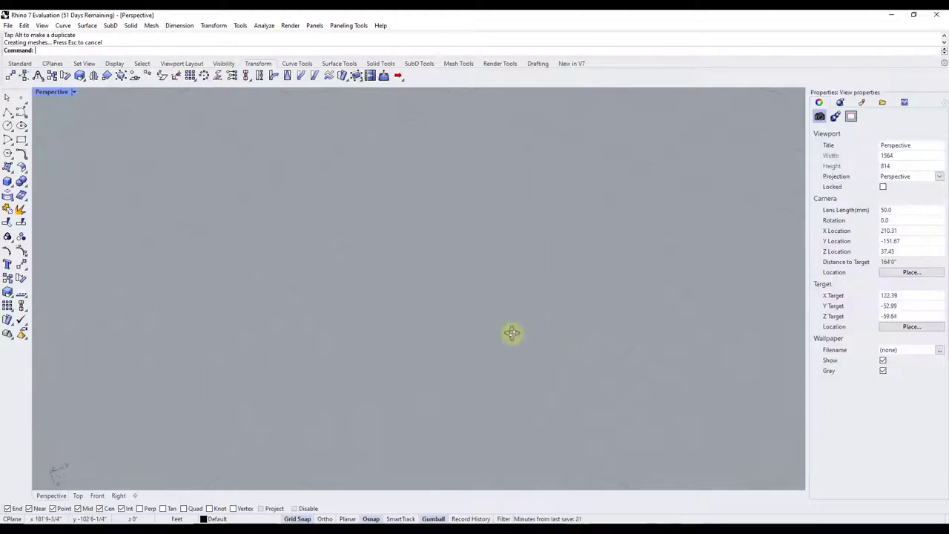
scroll(544, 275, "down", 5)
right_click_drag(503, 277, 511, 300)
left_click(504, 304)
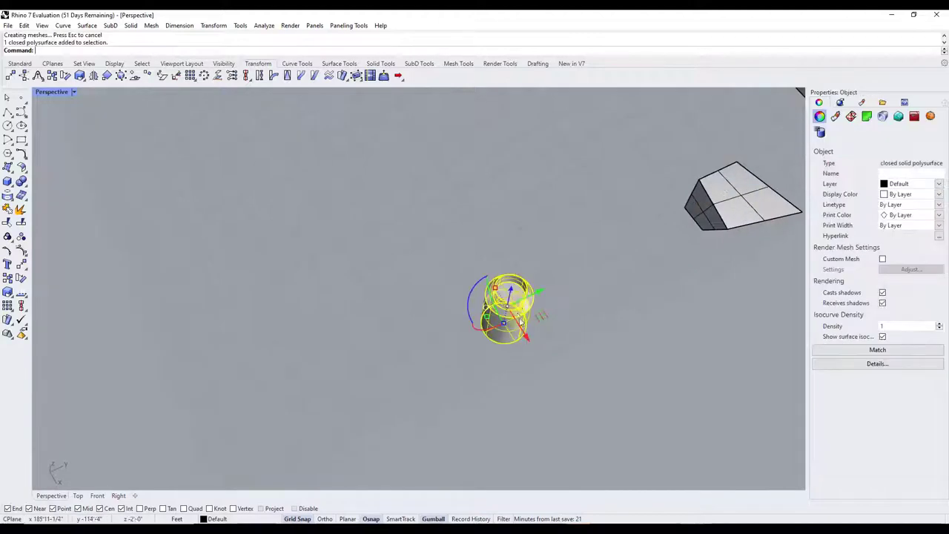
scroll(504, 305, "up", 5)
scroll(499, 311, "up", 2)
left_click(593, 274)
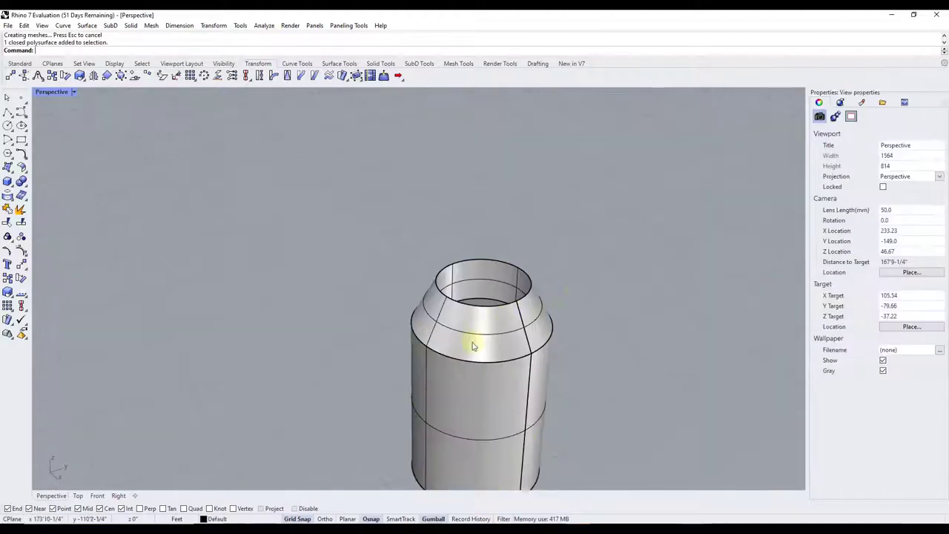
scroll(474, 341, "up", 5)
scroll(445, 371, "down", 2)
left_click(469, 362)
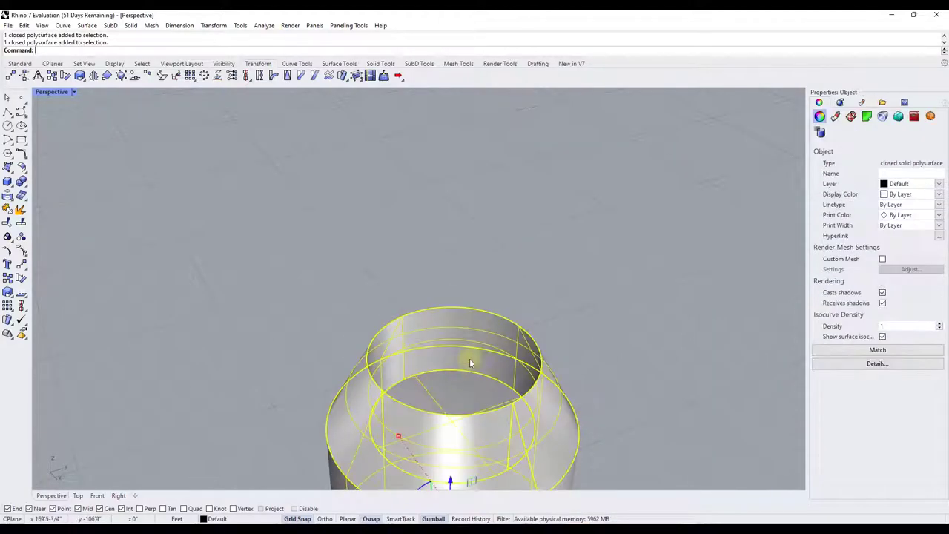
scroll(475, 370, "down", 5)
scroll(482, 373, "up", 5)
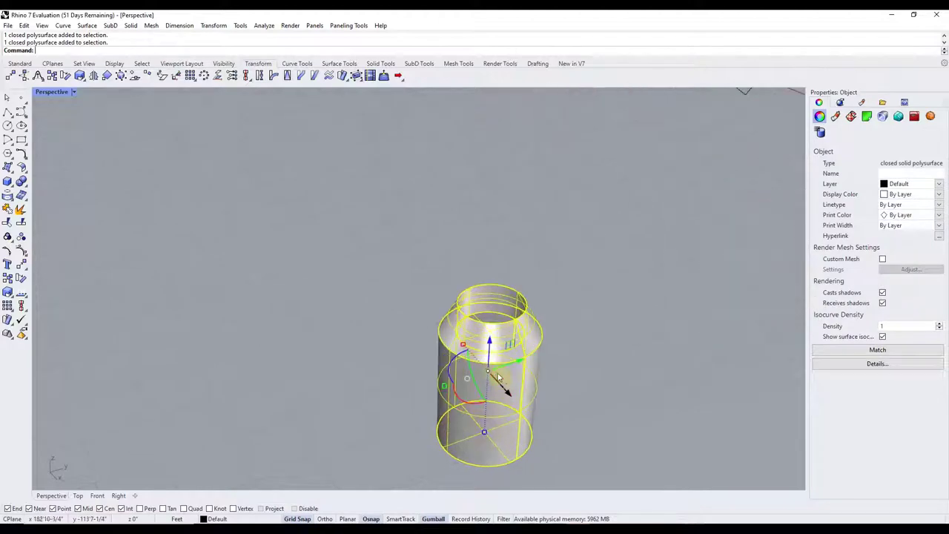
right_click_drag(507, 369, 524, 358)
scroll(474, 297, "up", 3)
scroll(417, 228, "up", 3)
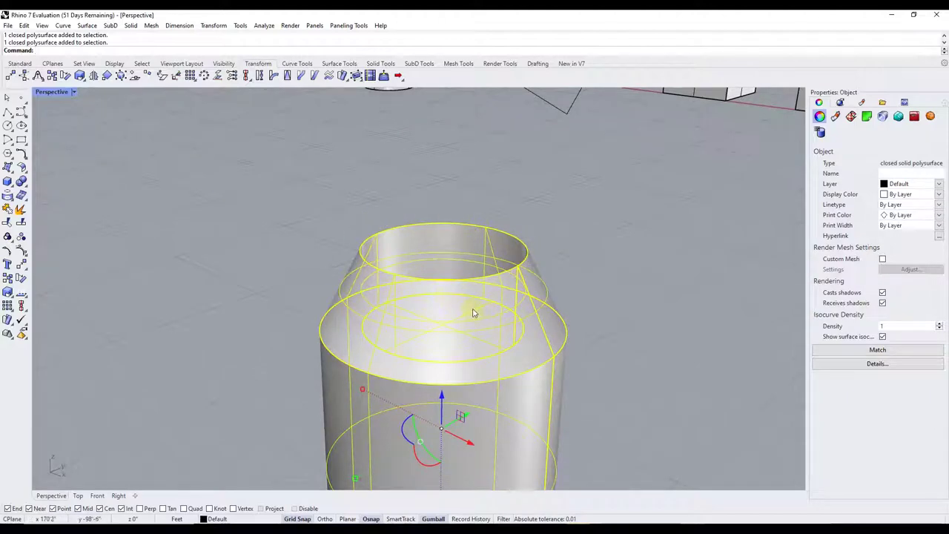
mouse_move(472, 312)
right_mouse_down()
mouse_move(470, 349)
mouse_move(471, 325)
right_mouse_up()
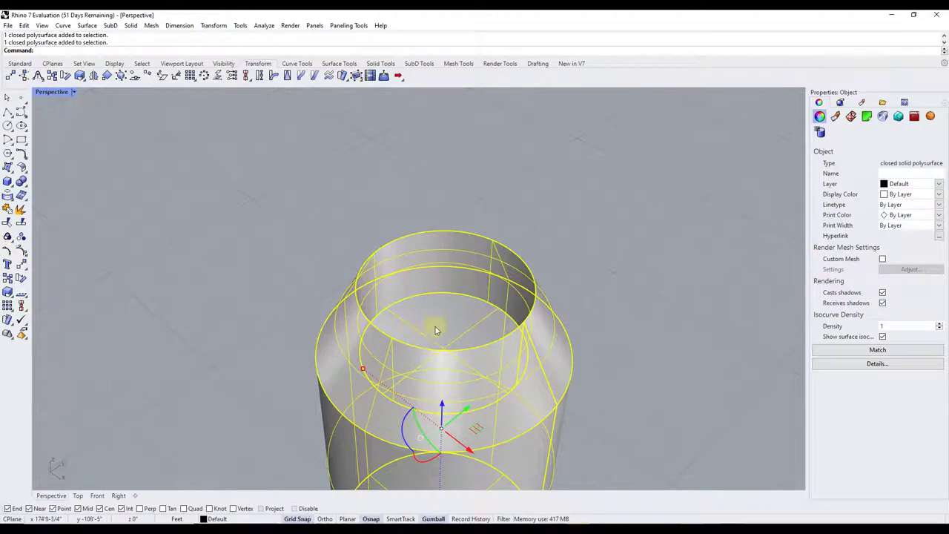
scroll(442, 329, "down", 5)
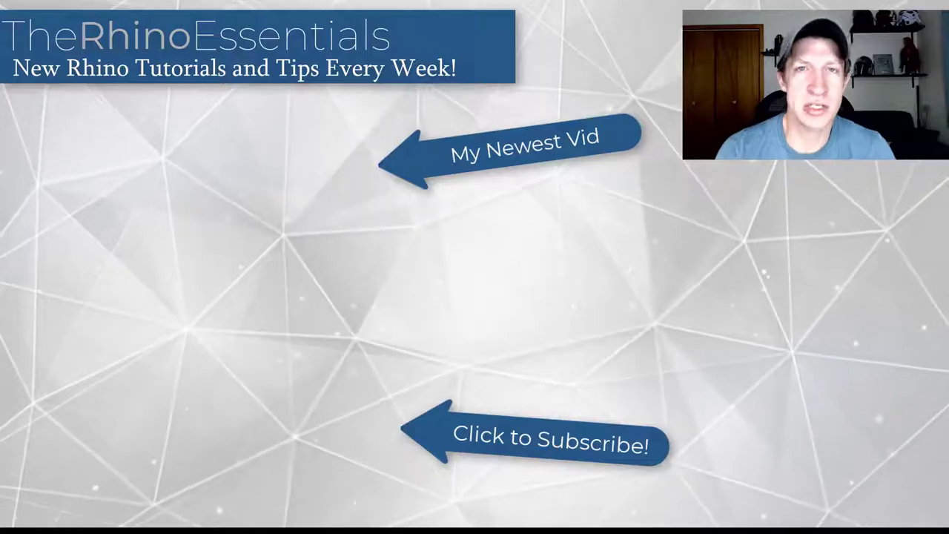